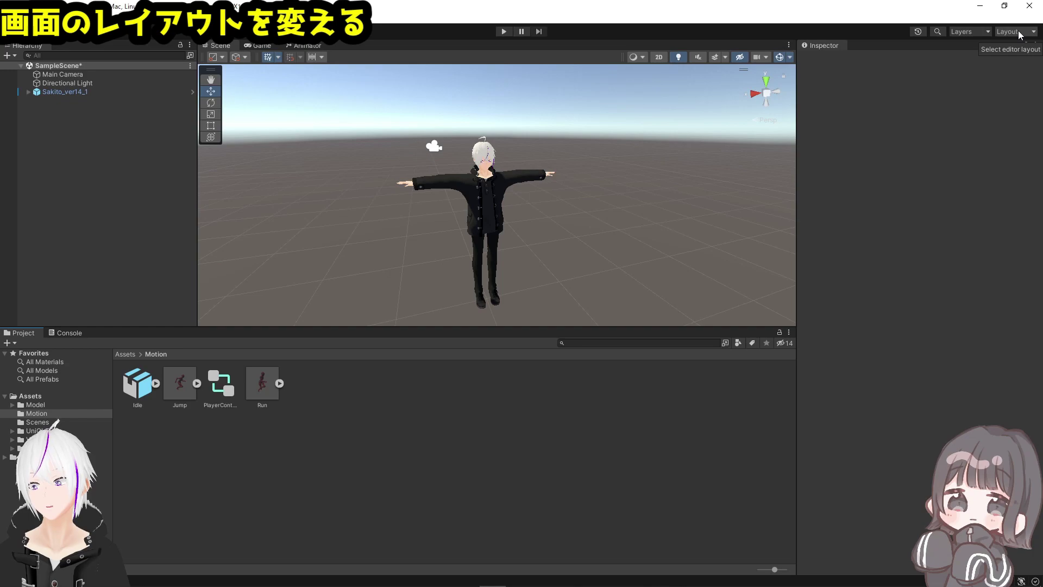
- Choose the 2 by 3 editor layout from the Layout dropdown
click(1019, 34)
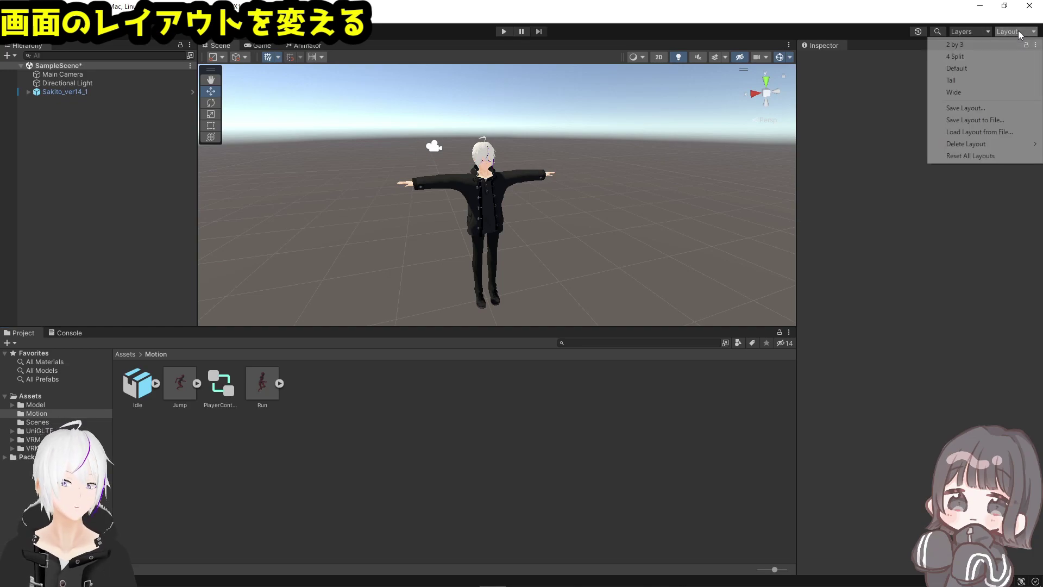
click(965, 45)
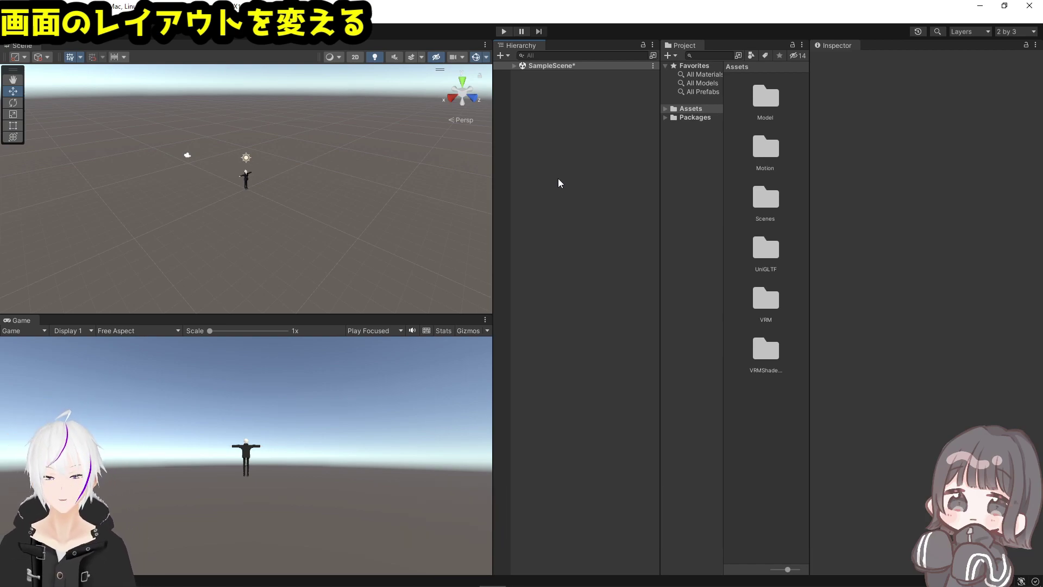
- Expand SampleScene, enlarge the Project asset icons, and rebalance the Scene and Game view sizes
click(514, 66)
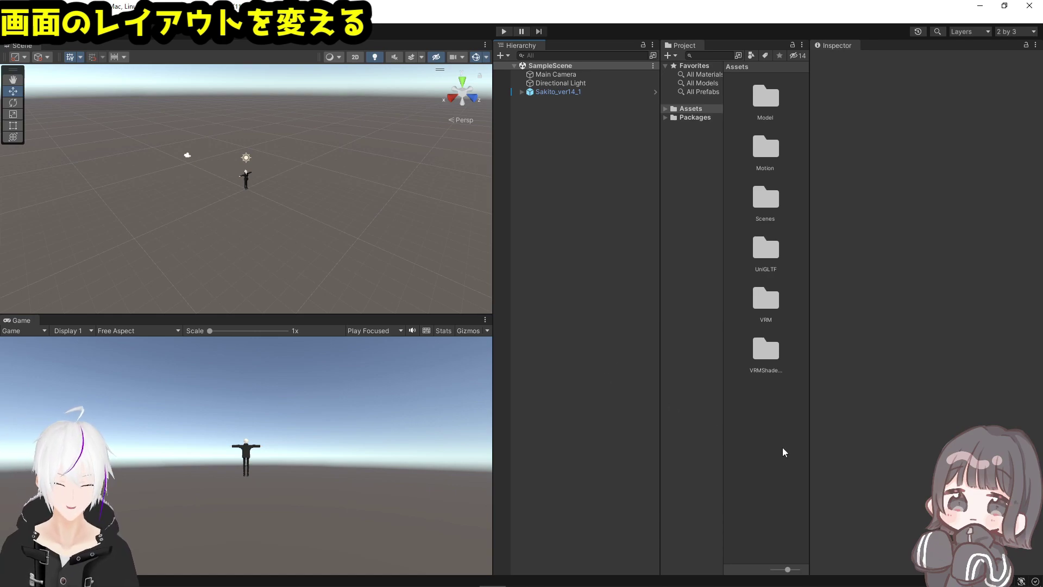
mouse_move(787, 568)
mouse_down()
mouse_move(797, 568)
mouse_move(789, 568)
mouse_up()
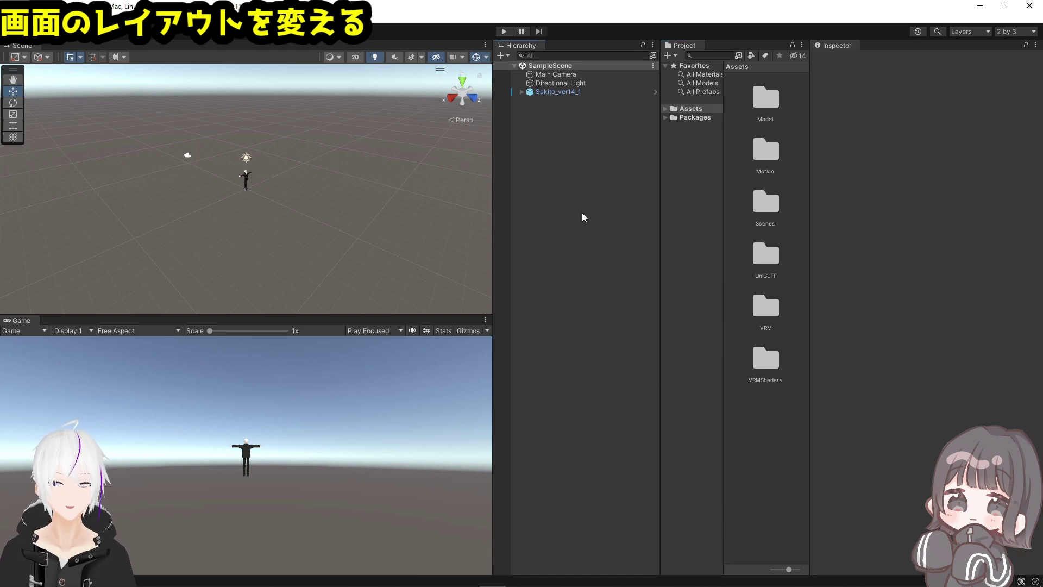
drag(417, 315, 417, 290)
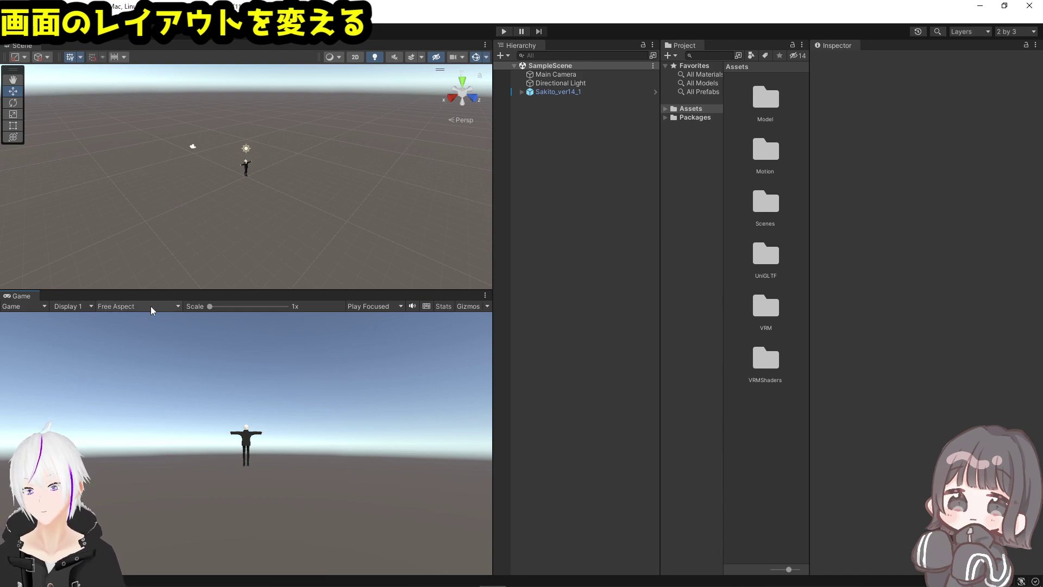
mouse_move(157, 292)
mouse_down()
mouse_move(147, 432)
mouse_move(165, 200)
mouse_move(170, 461)
mouse_move(179, 132)
mouse_move(186, 292)
mouse_up()
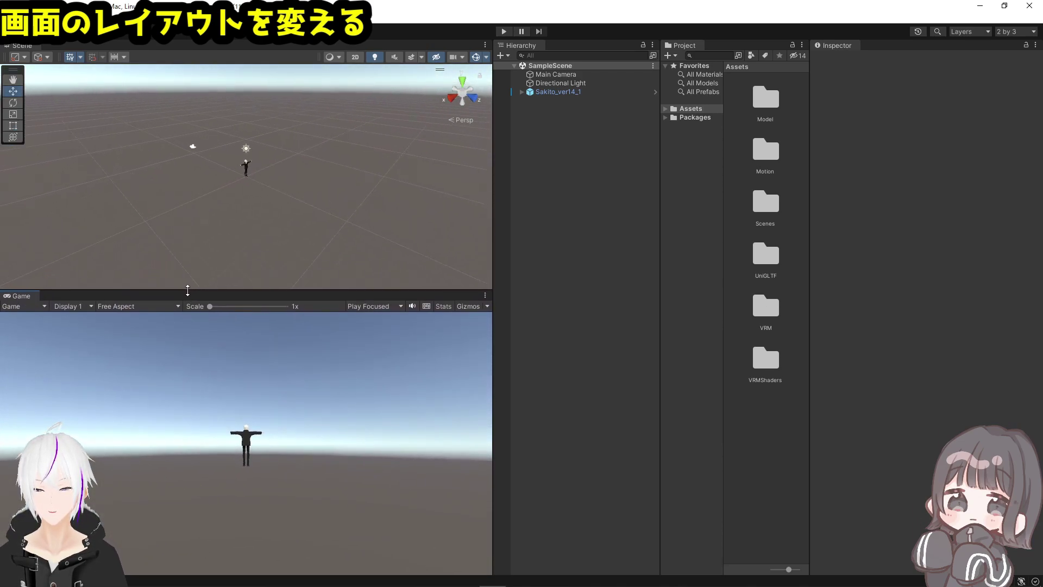
- Set the Game view to 16:9 Aspect and give it more height
click(136, 311)
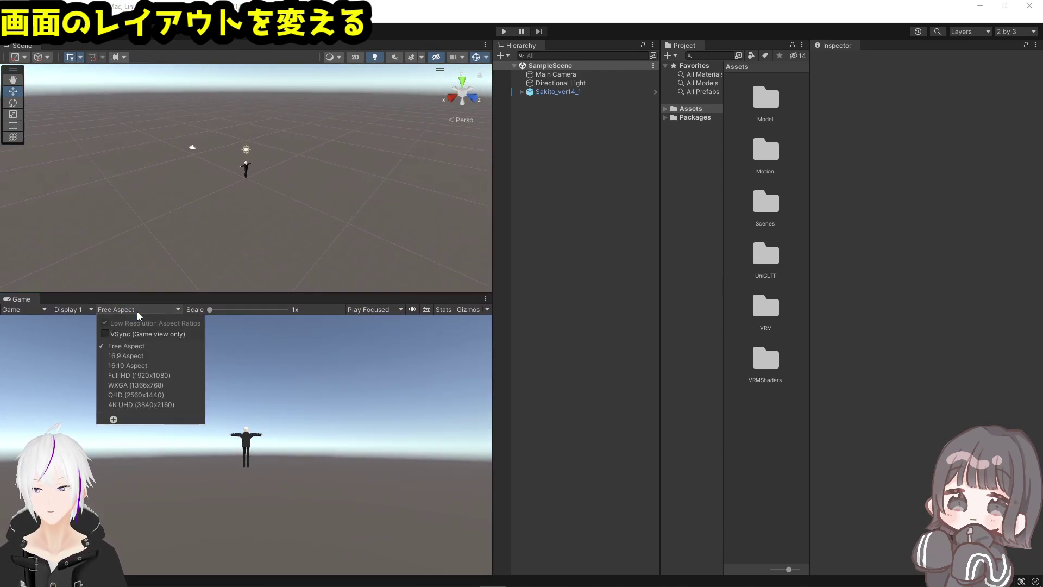
click(127, 356)
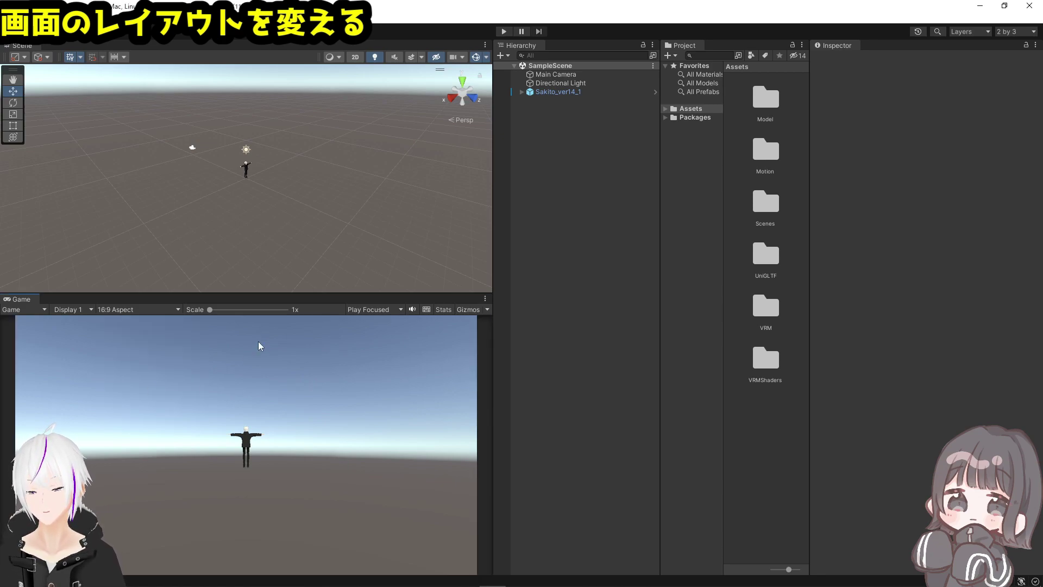
mouse_move(294, 293)
mouse_down()
mouse_move(284, 401)
mouse_move(291, 197)
mouse_move(298, 373)
mouse_move(295, 203)
mouse_move(291, 326)
mouse_move(289, 259)
mouse_move(289, 276)
mouse_up()
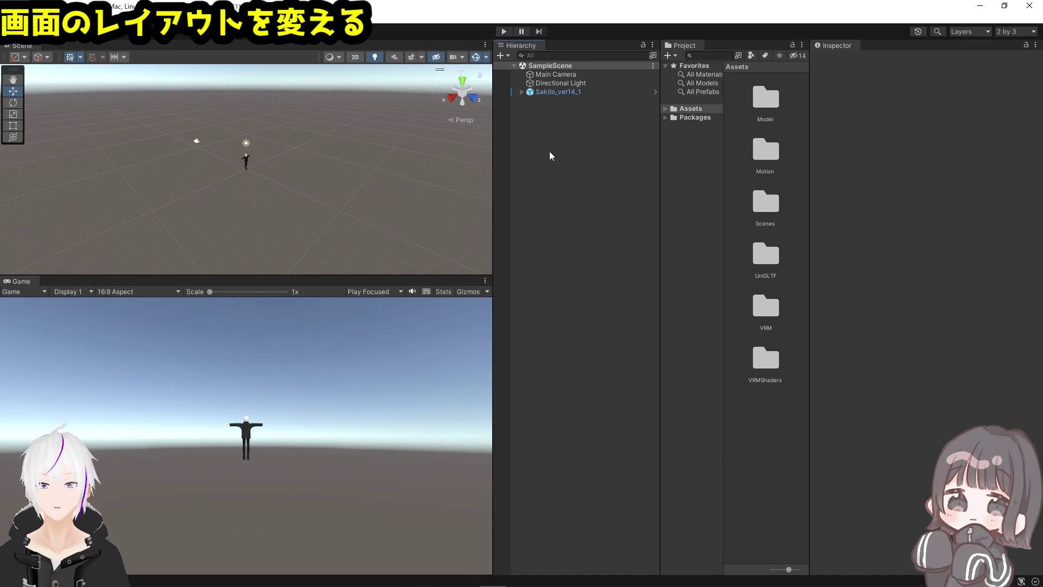
- Select the Sakito_ver14_1 avatar to check its components, then deselect it
click(560, 93)
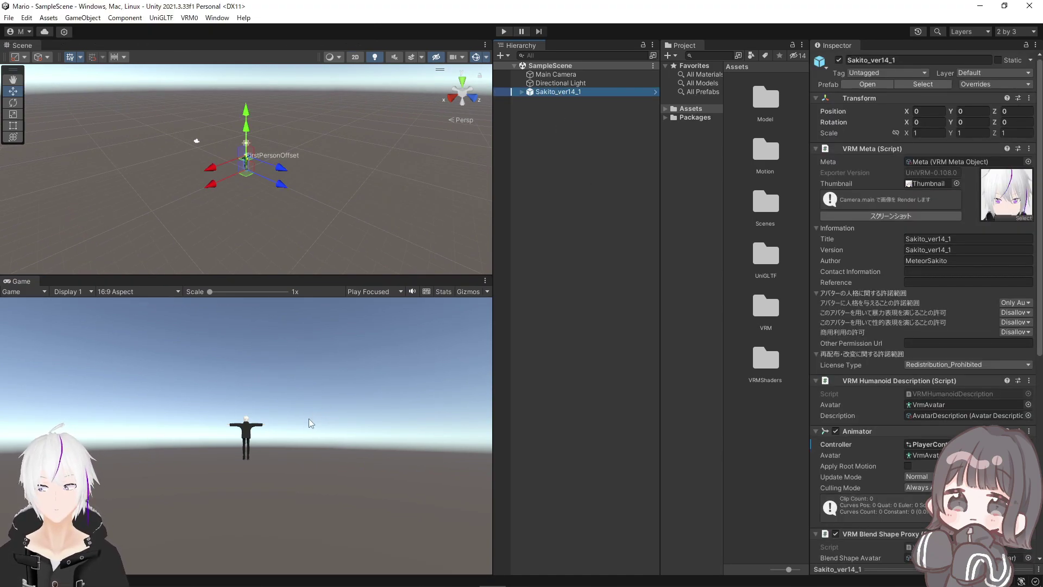
click(255, 459)
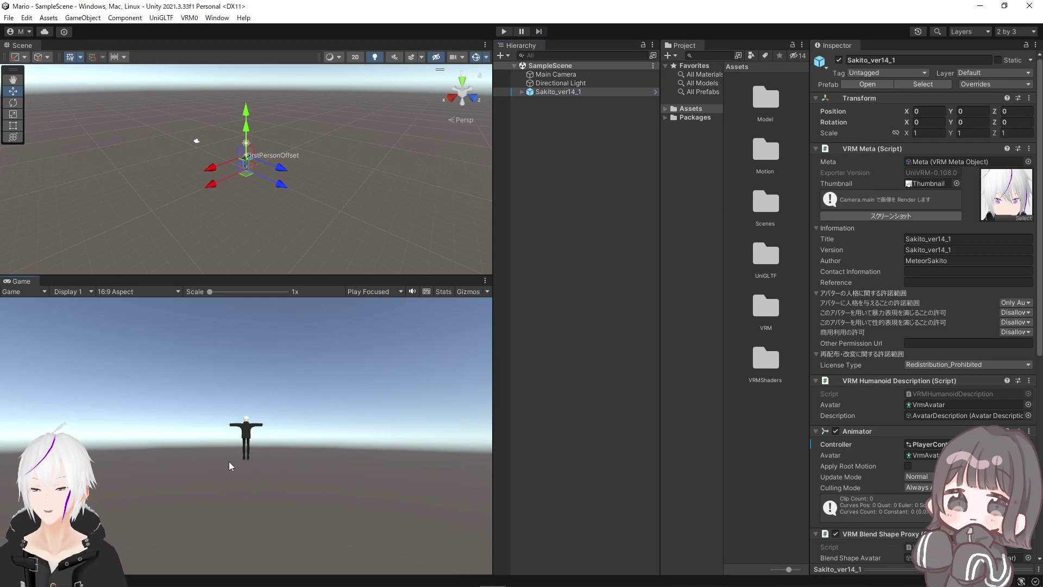
click(592, 200)
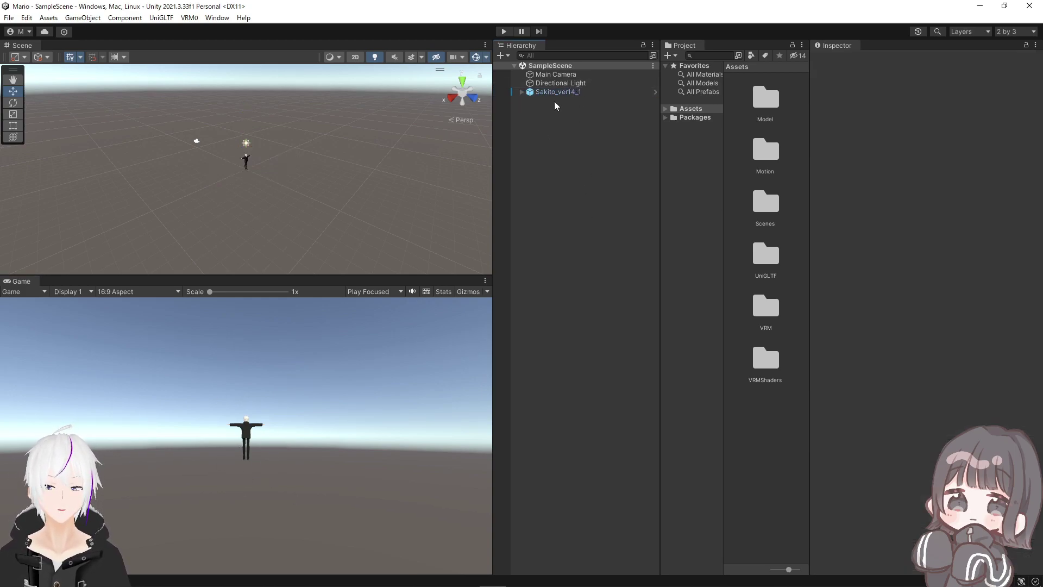
- Select Main Camera and orbit and pan the Scene view close to the avatar
click(567, 75)
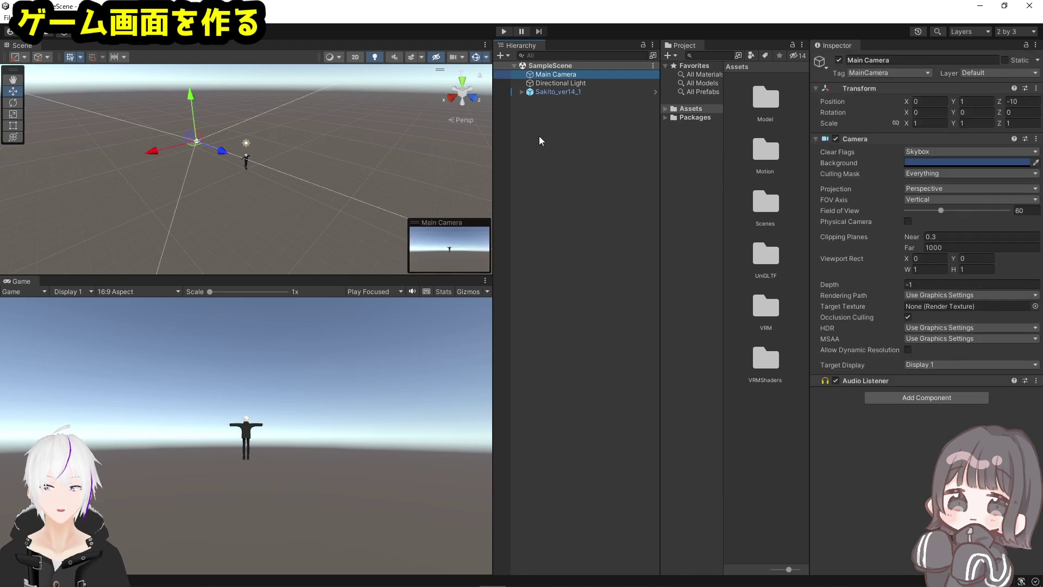
mouse_move(307, 126)
middle_down()
mouse_move(302, 161)
mouse_move(287, 152)
middle_up()
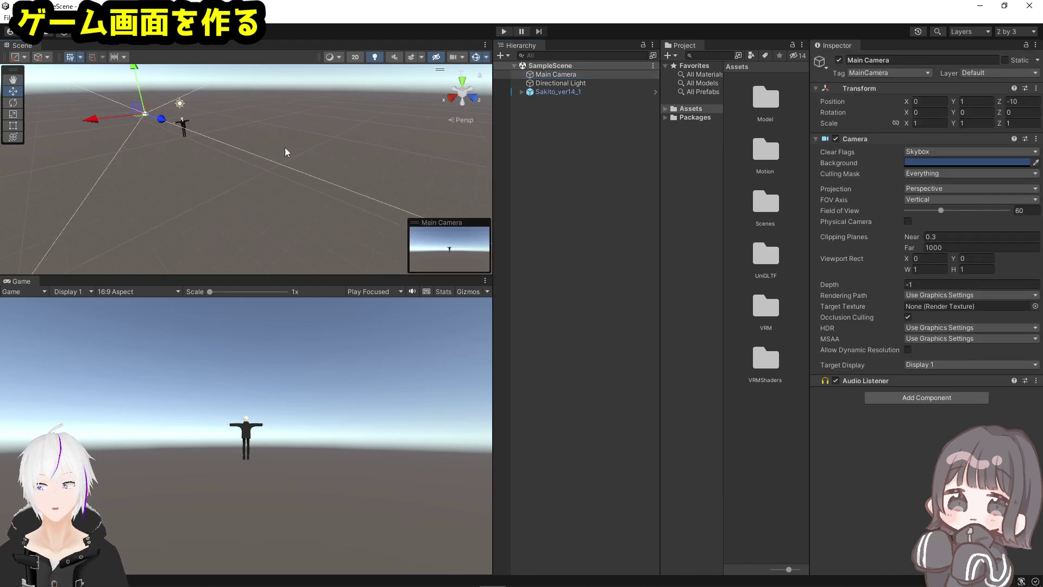
mouse_move(287, 152)
alt+mouse_down()
mouse_move(298, 184)
mouse_move(260, 203)
mouse_move(261, 220)
alt+mouse_up()
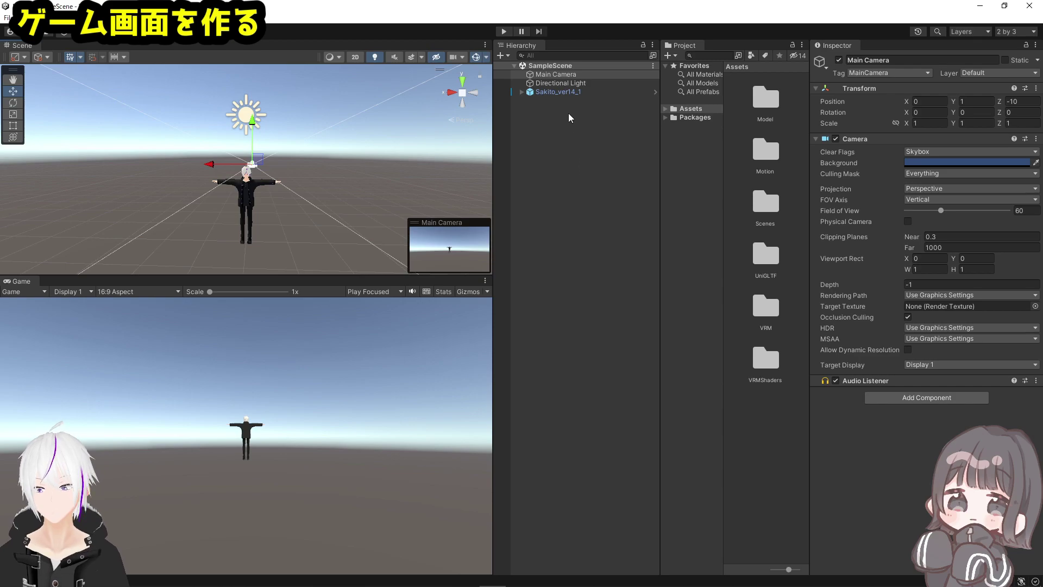
alt+drag(348, 116, 357, 189)
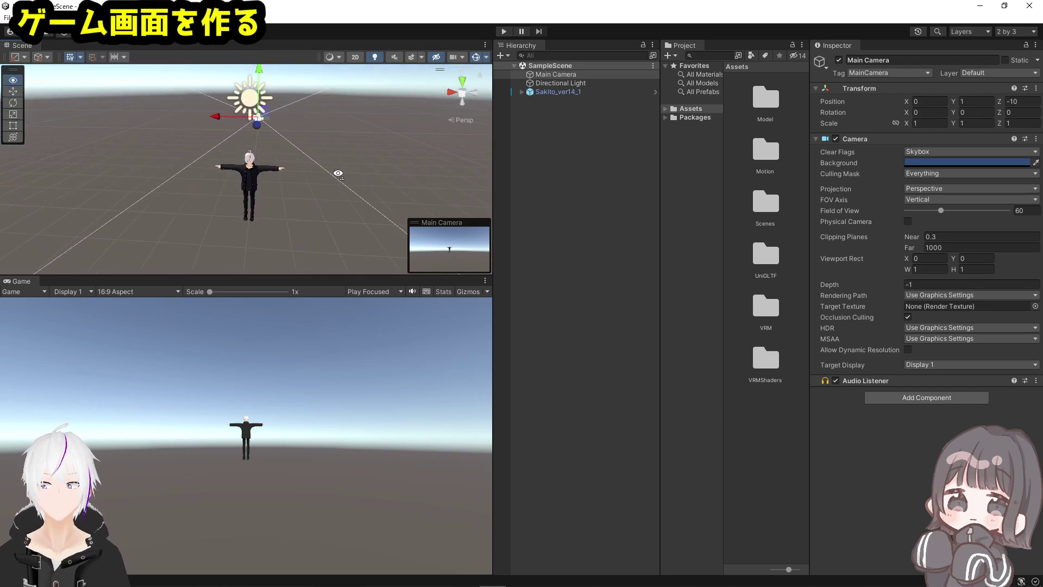
- Select Sakito_ver14_1 in the Hierarchy to show its VRM Meta, Humanoid and Animator components
click(571, 91)
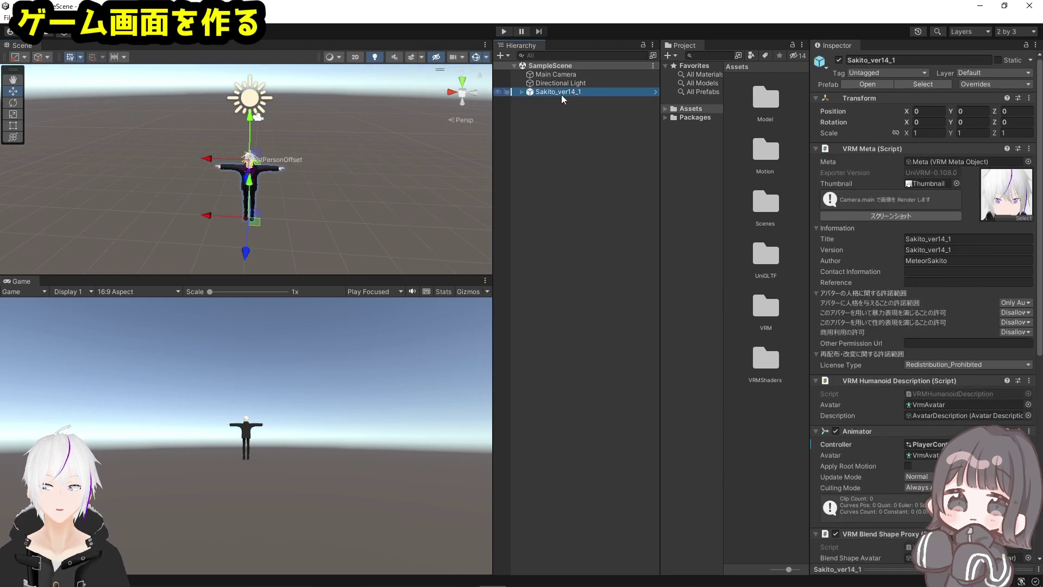
click(585, 116)
click(573, 92)
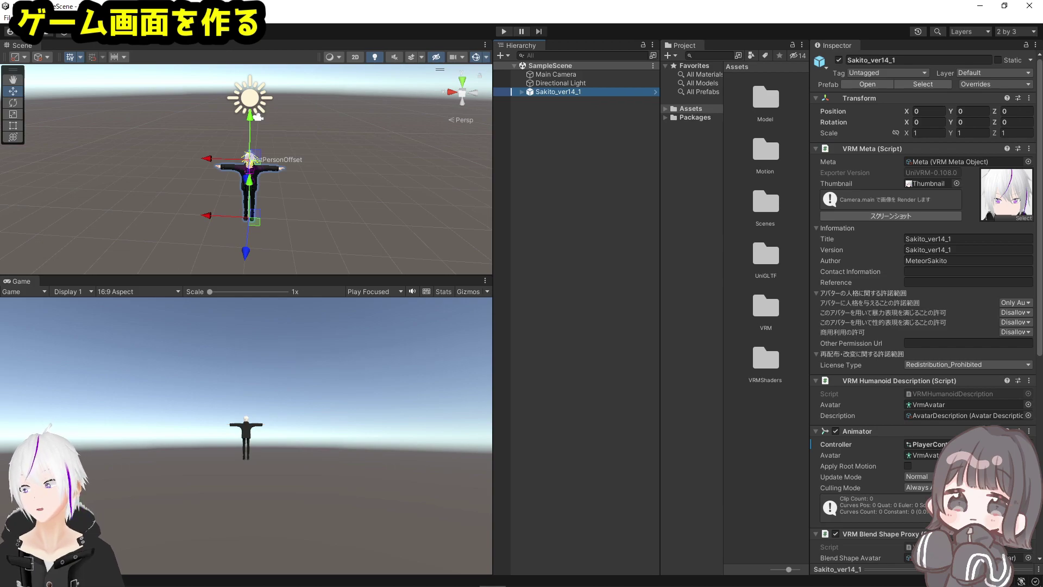
click(569, 163)
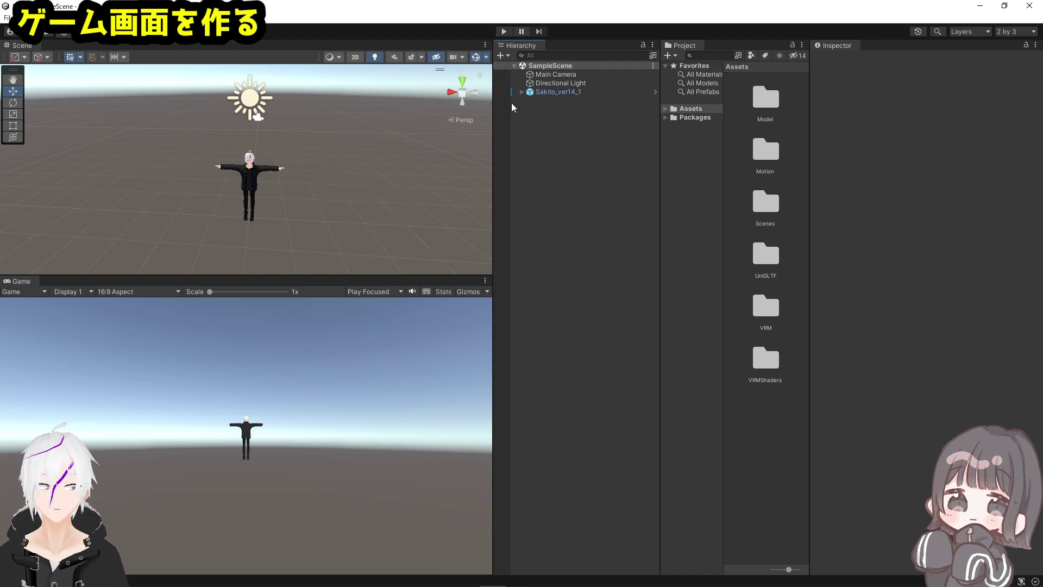
click(569, 93)
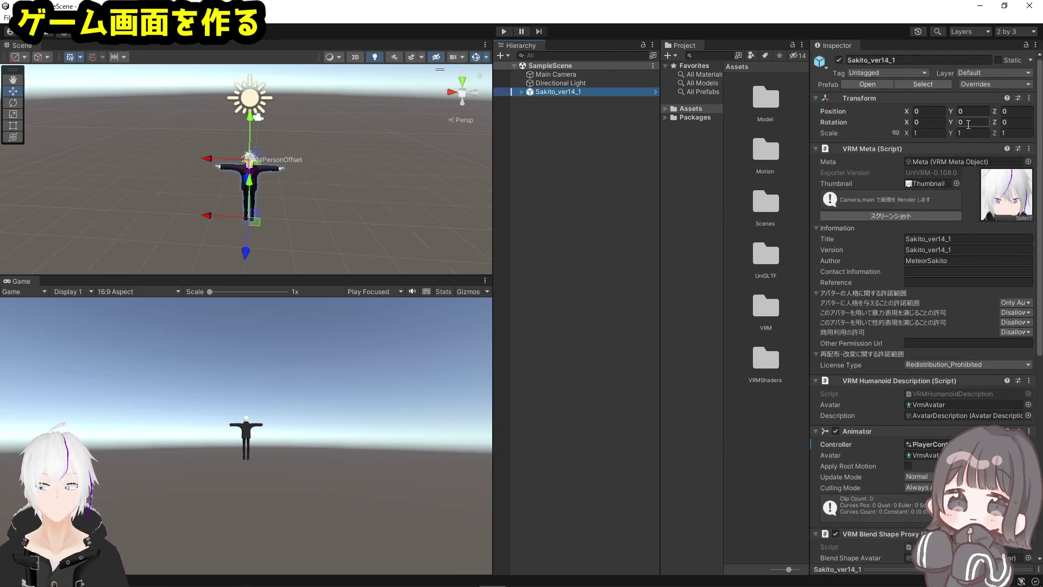
- Try moving and tilting the avatar, undoing both so it stays upright at the origin
click(967, 124)
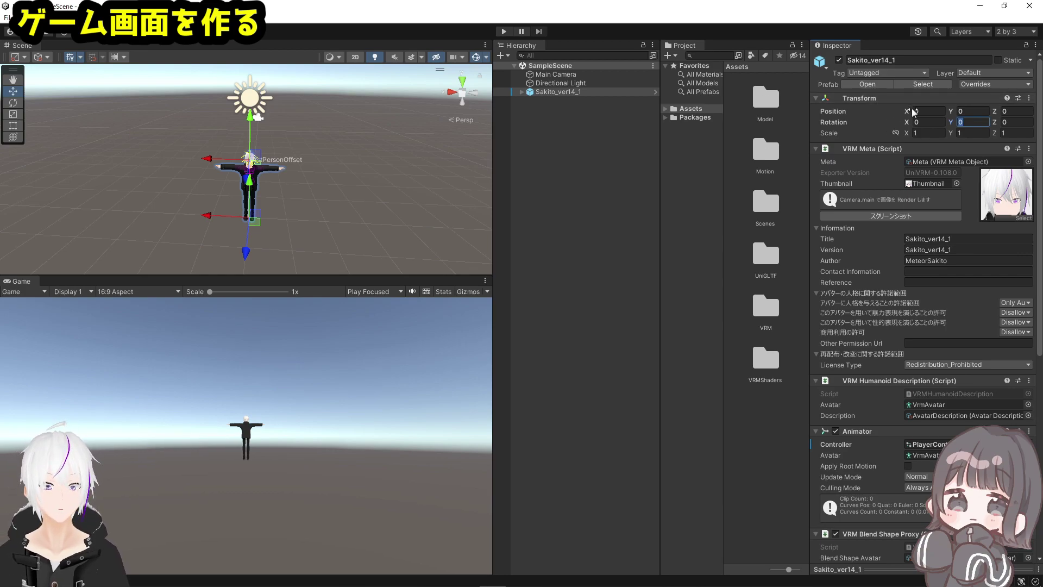
click(902, 110)
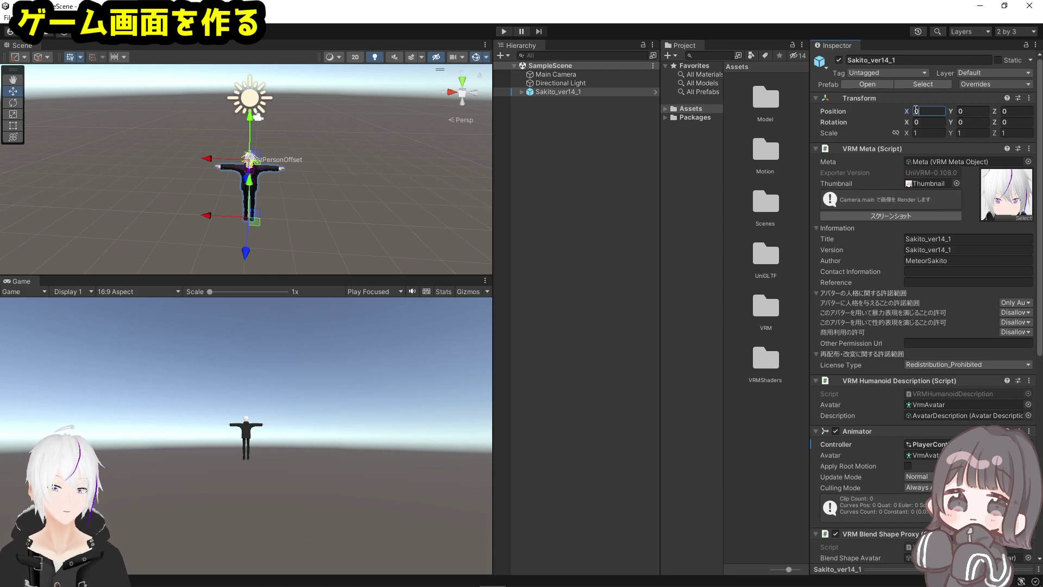
mouse_move(904, 112)
mouse_down()
mouse_move(950, 112)
mouse_move(768, 97)
mouse_move(870, 99)
mouse_up()
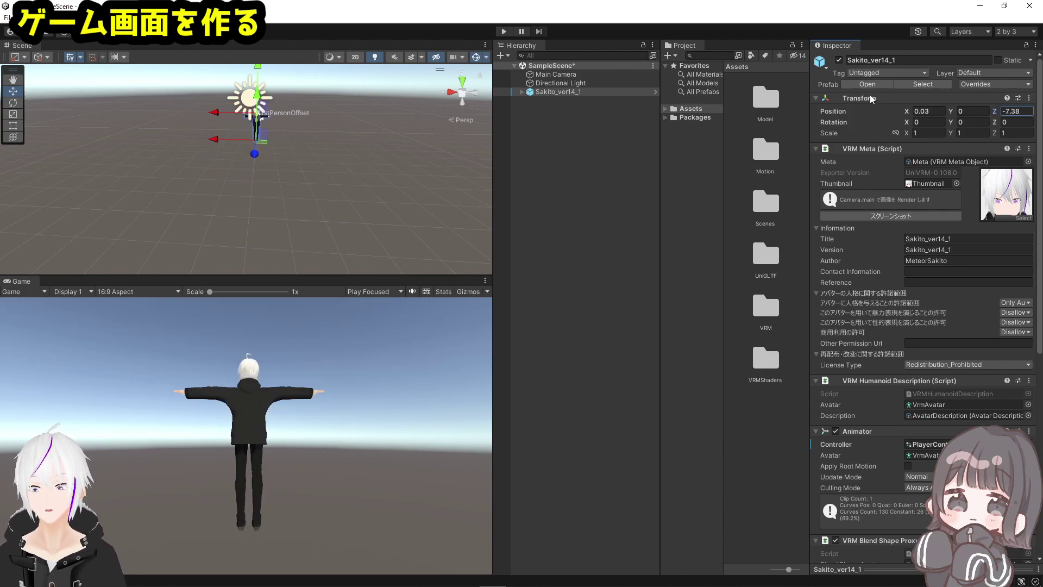
key(ctrl+z)
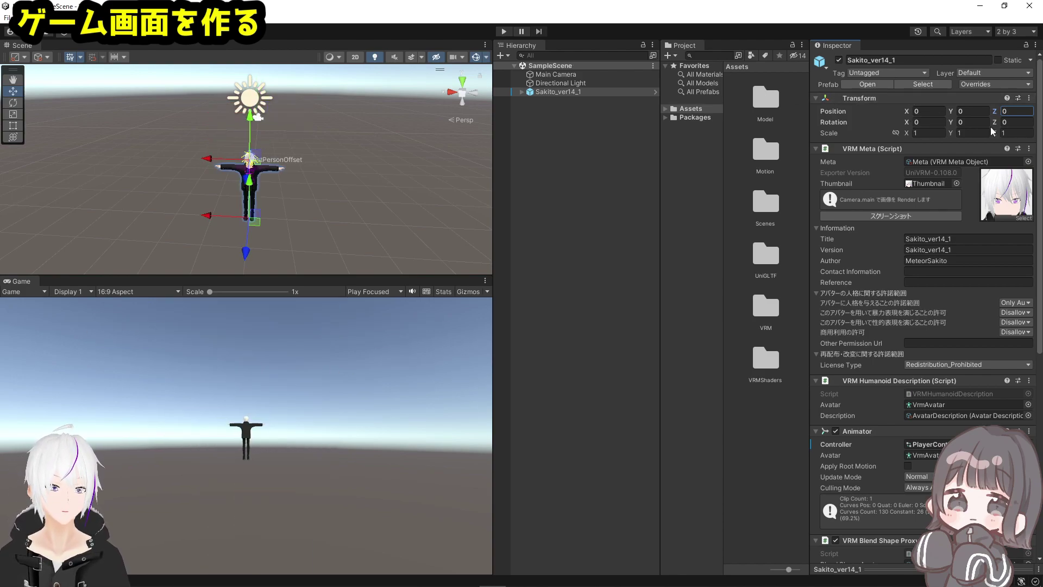
drag(906, 122, 647, 165)
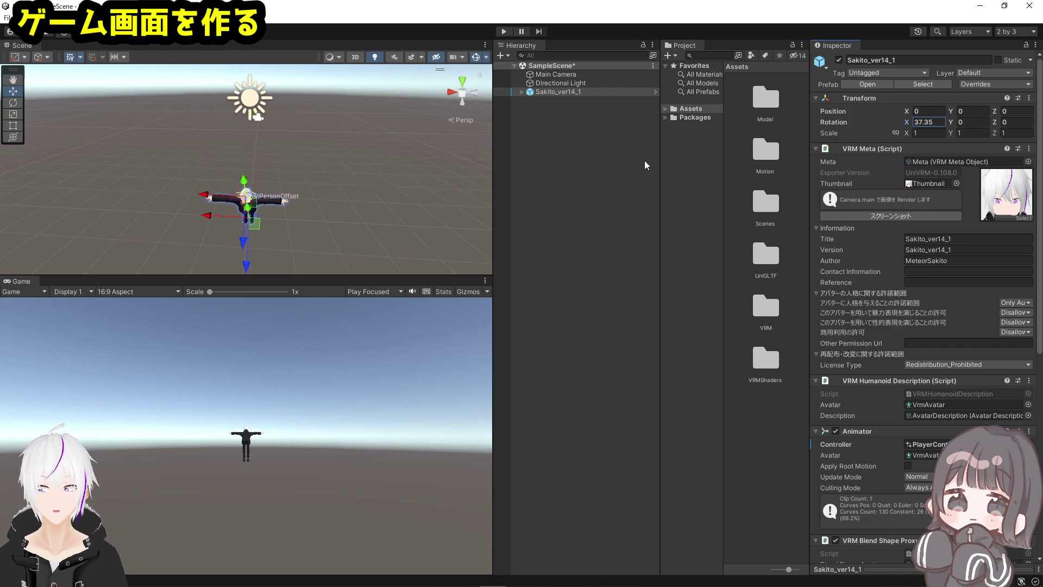
key(ctrl+z)
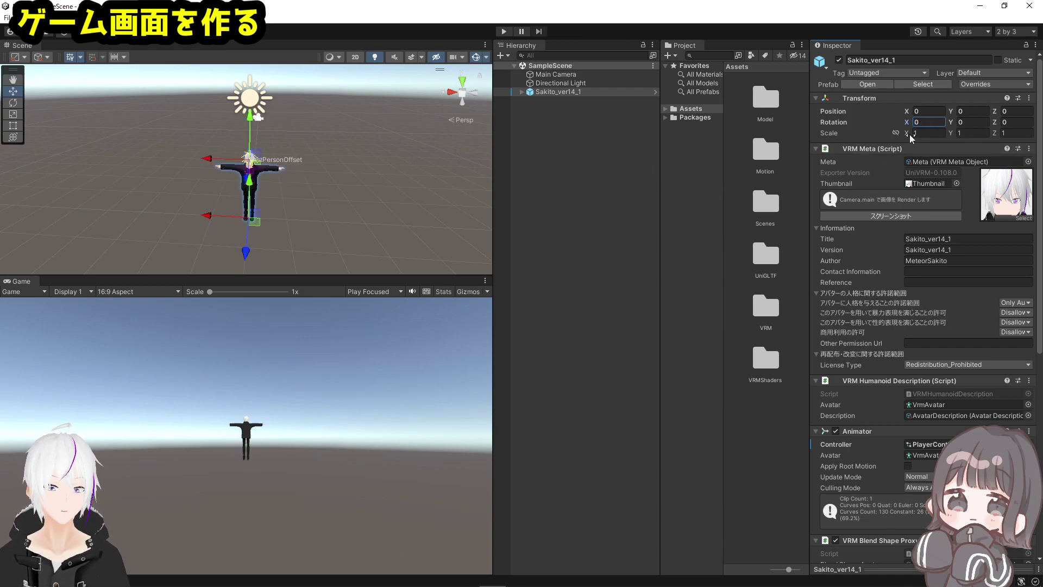
- Edit the avatar's scale values, setting Y and Z scale to 1
click(913, 134)
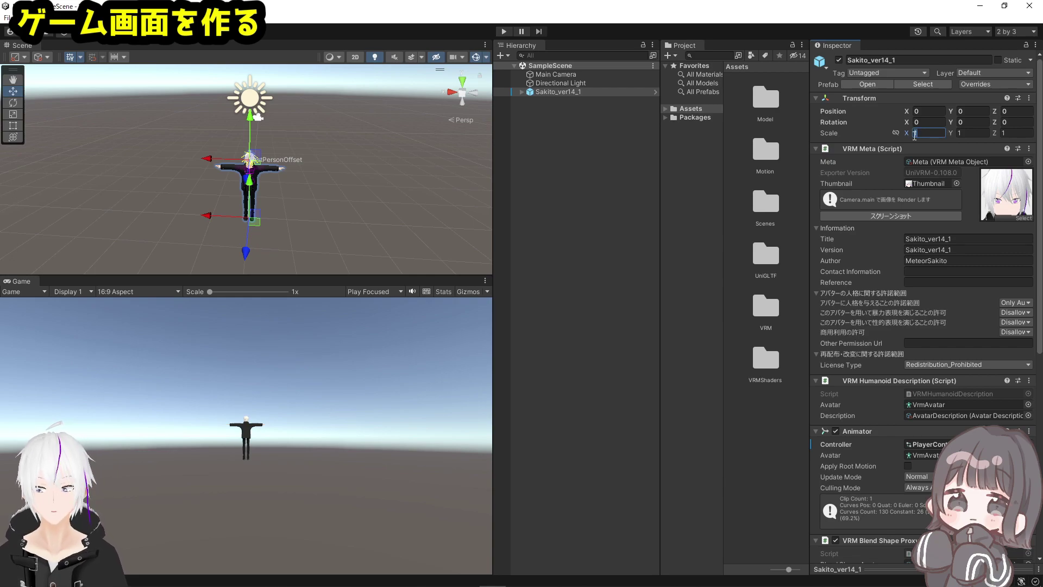
text(2)
key(Return)
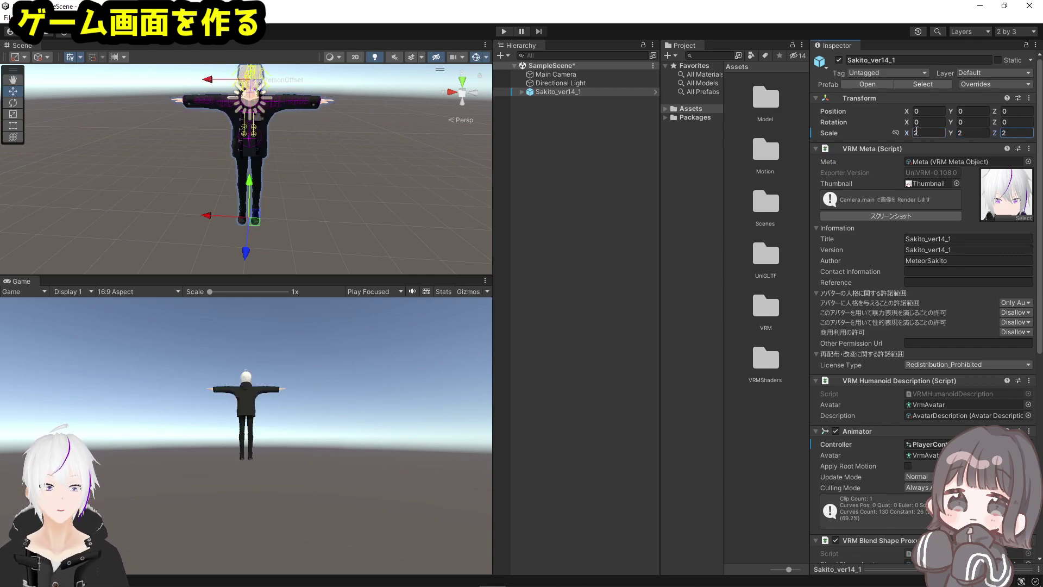
key(Tab)
text(1)
key(Tab)
text(1)
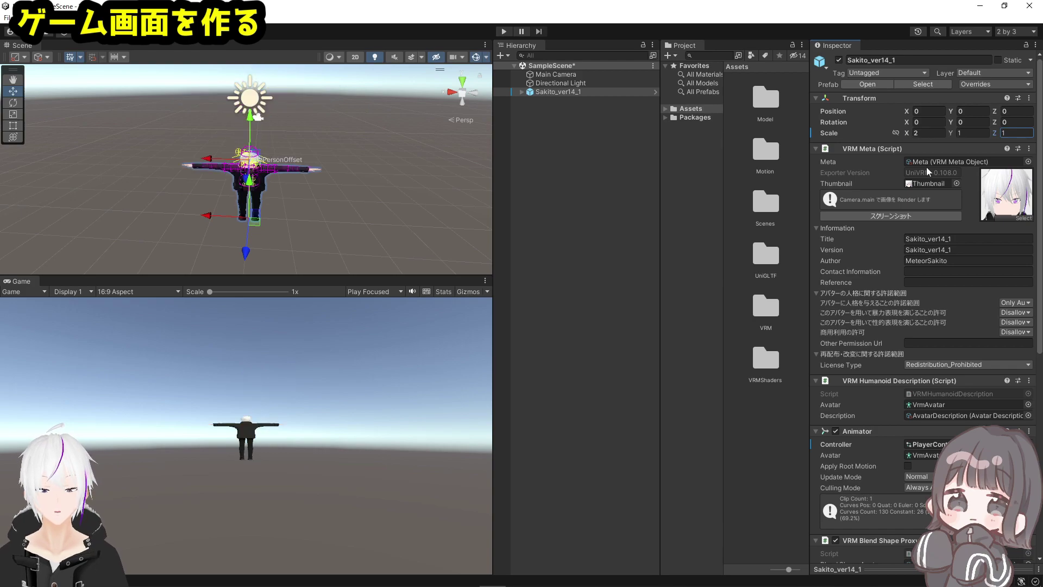
- Return the avatar's X scale to 1 and set its Y rotation to 90
mouse_move(906, 132)
mouse_down()
mouse_move(105, 160)
mouse_move(770, 262)
mouse_up()
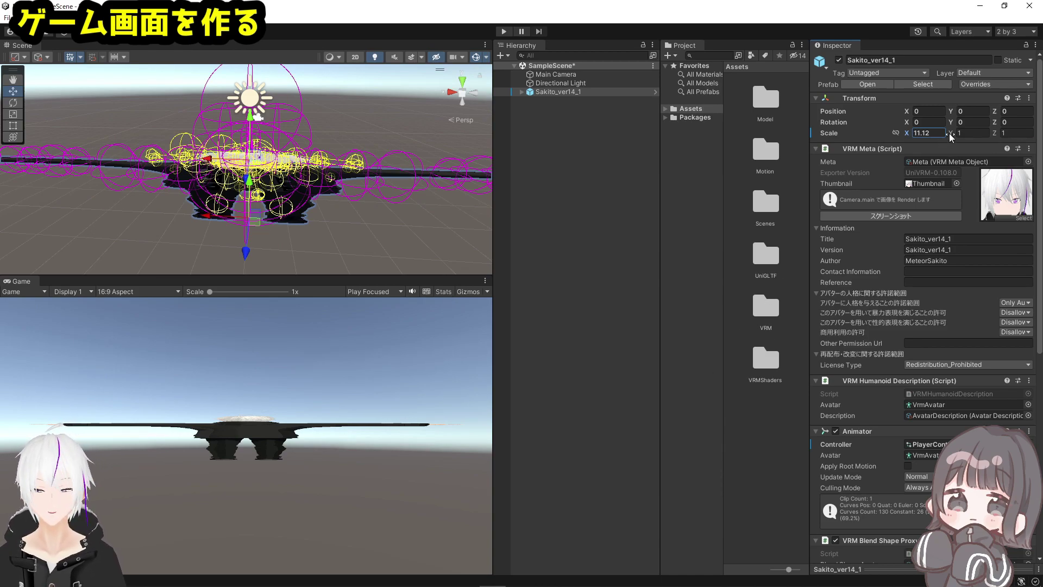
text(2)
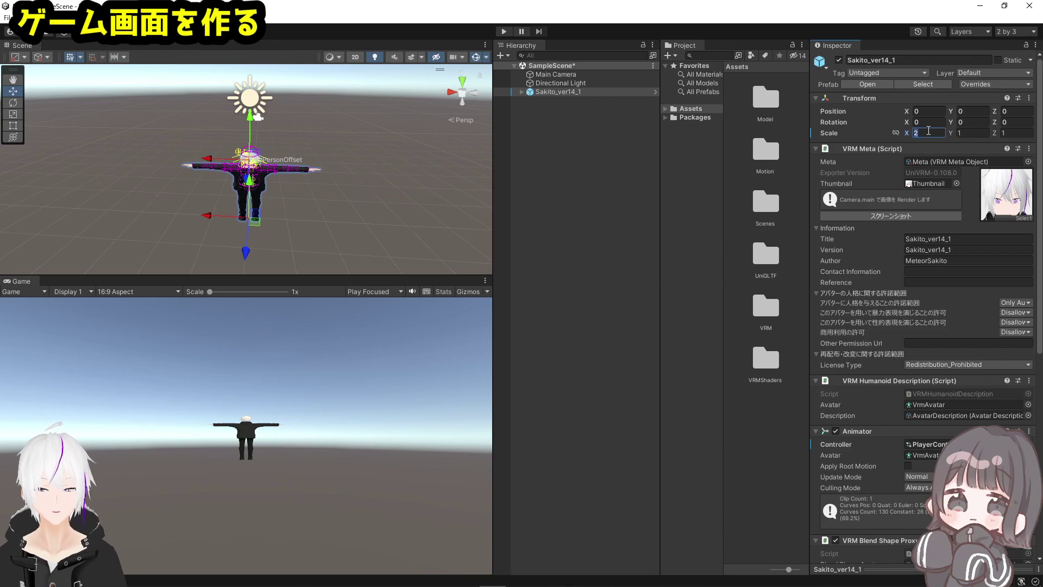
text(1)
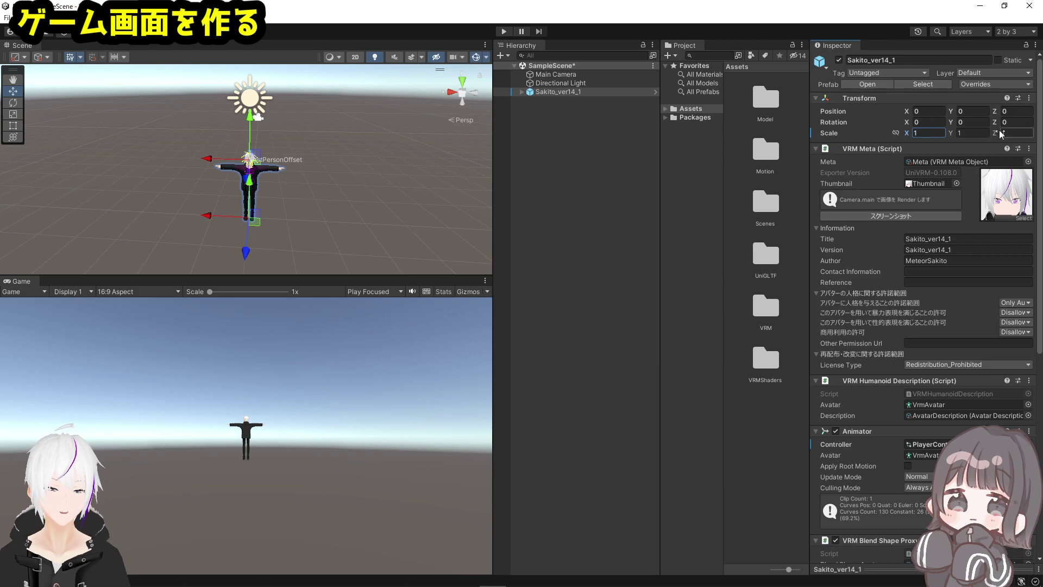
click(972, 121)
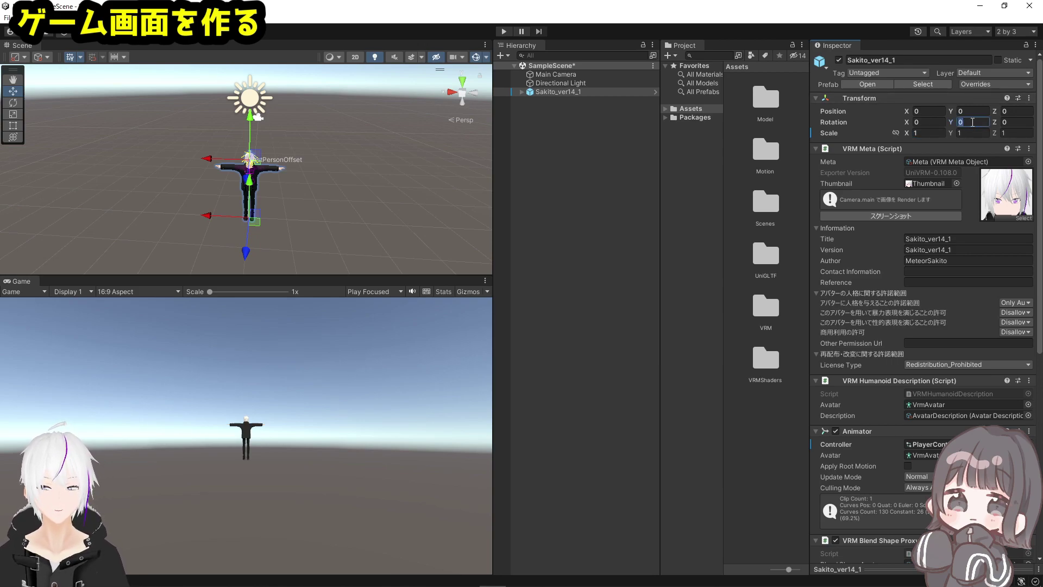
text(90)
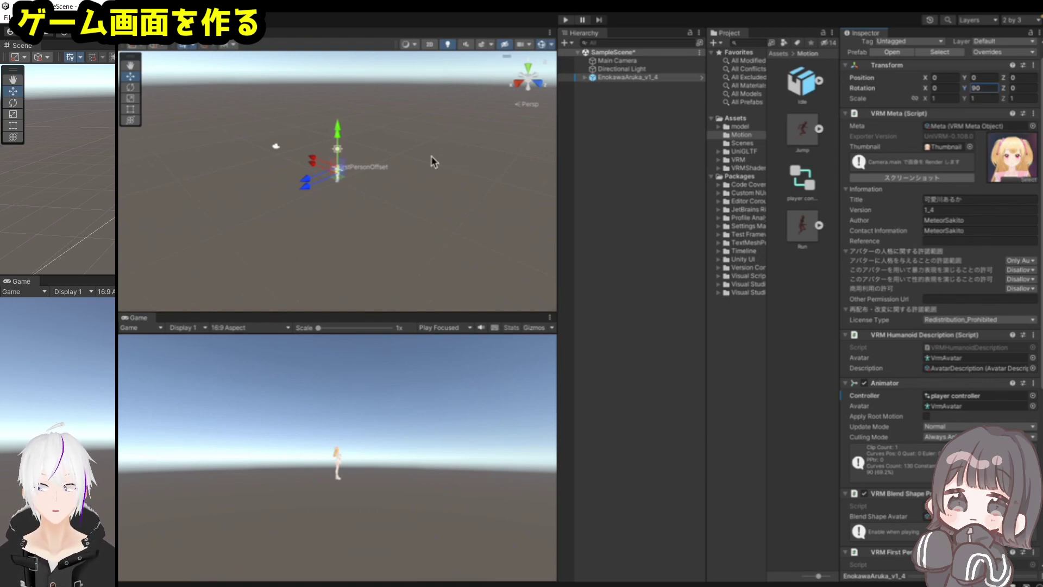
- Select Main Camera and set its Position Z to -5
click(276, 146)
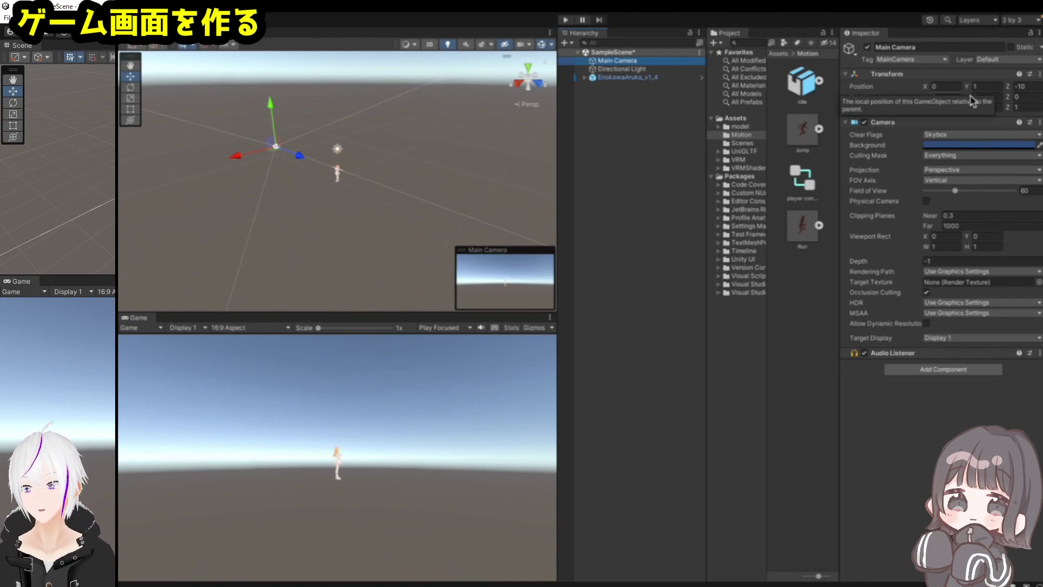
click(1031, 87)
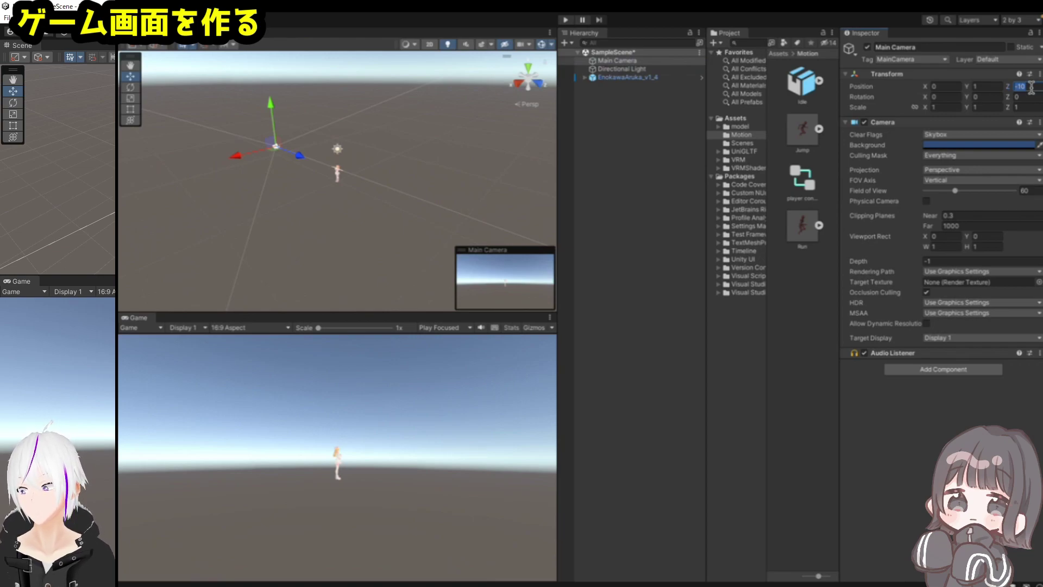
text(-5)
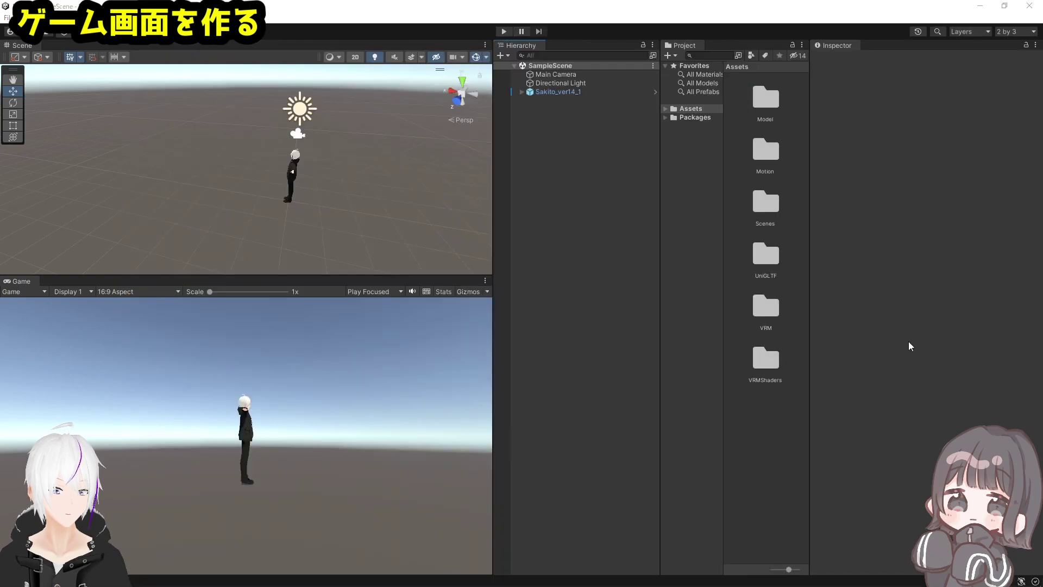
- Create a 3D Object > Cube from the Hierarchy's context menu
right_click(549, 148)
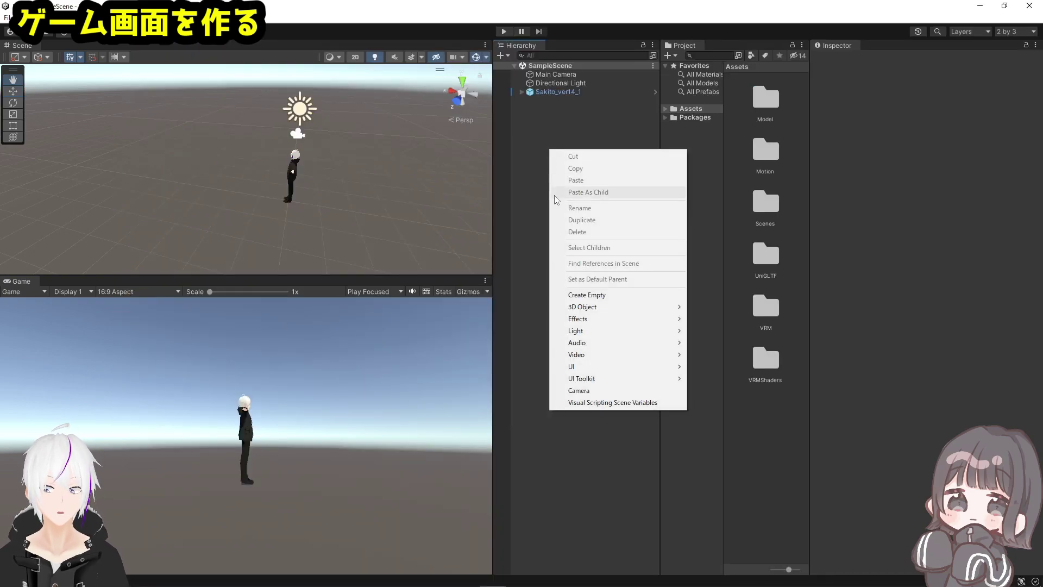
click(533, 132)
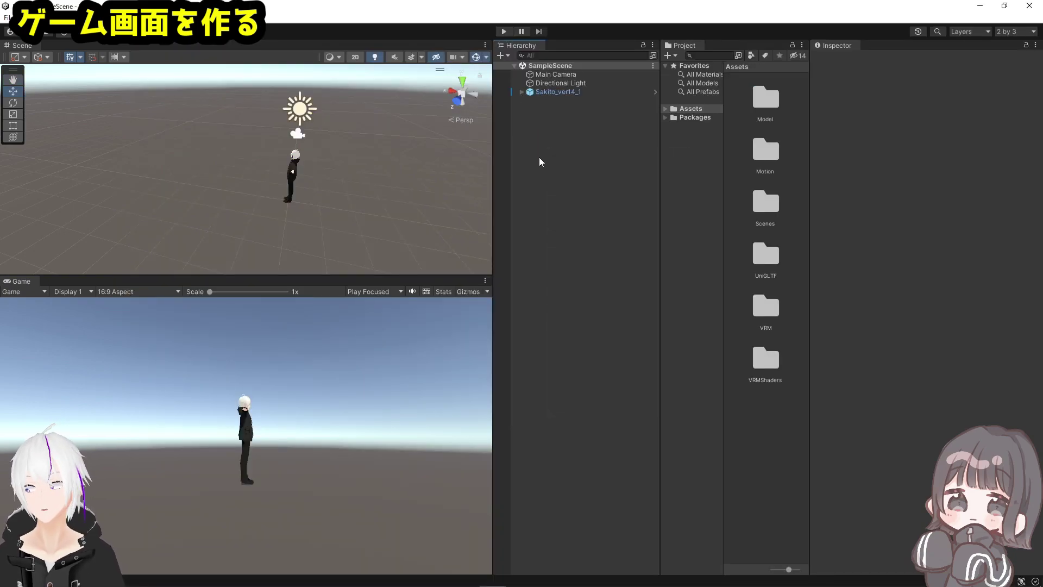
right_click(539, 158)
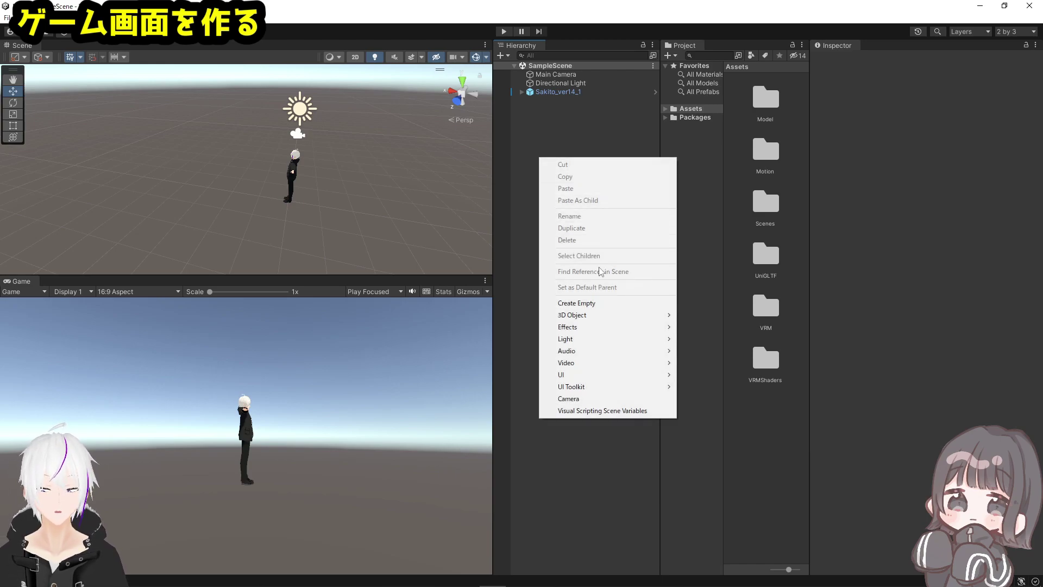
mouse_move(593, 315)
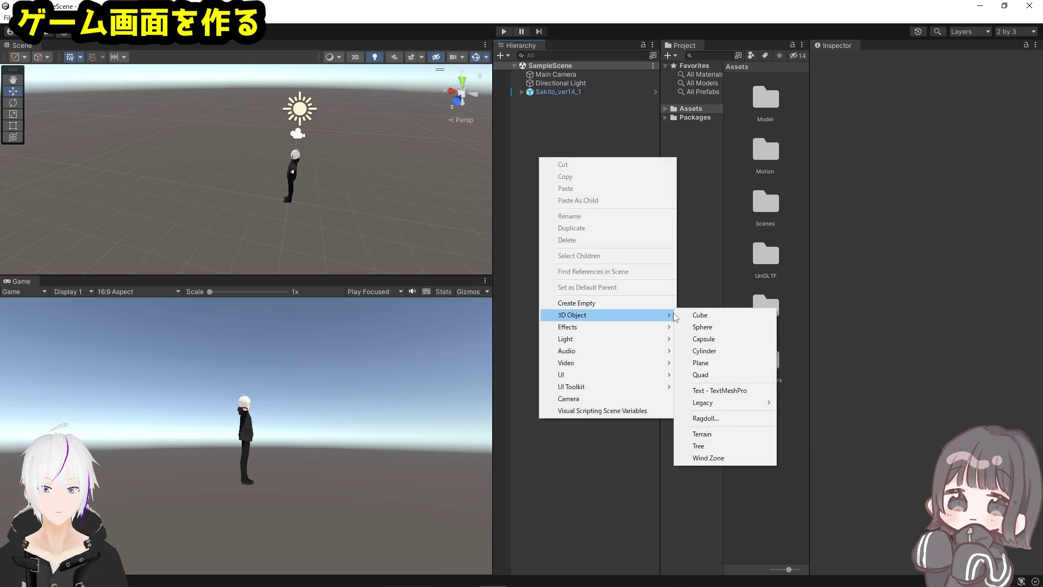
click(699, 315)
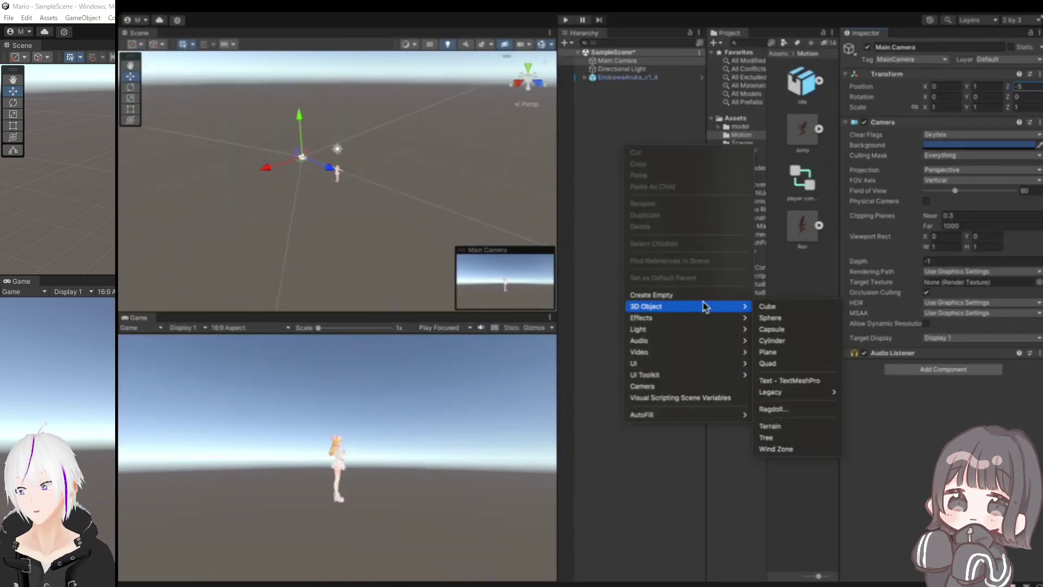
click(790, 308)
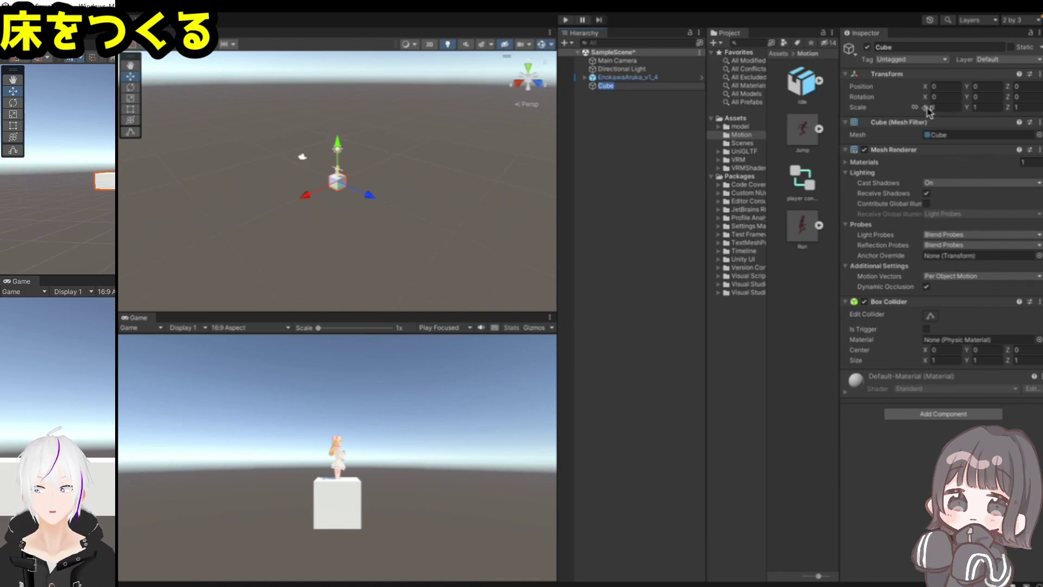
- Set the Cube's X scale to 20 and the avatar's Y position to 0.5
click(944, 107)
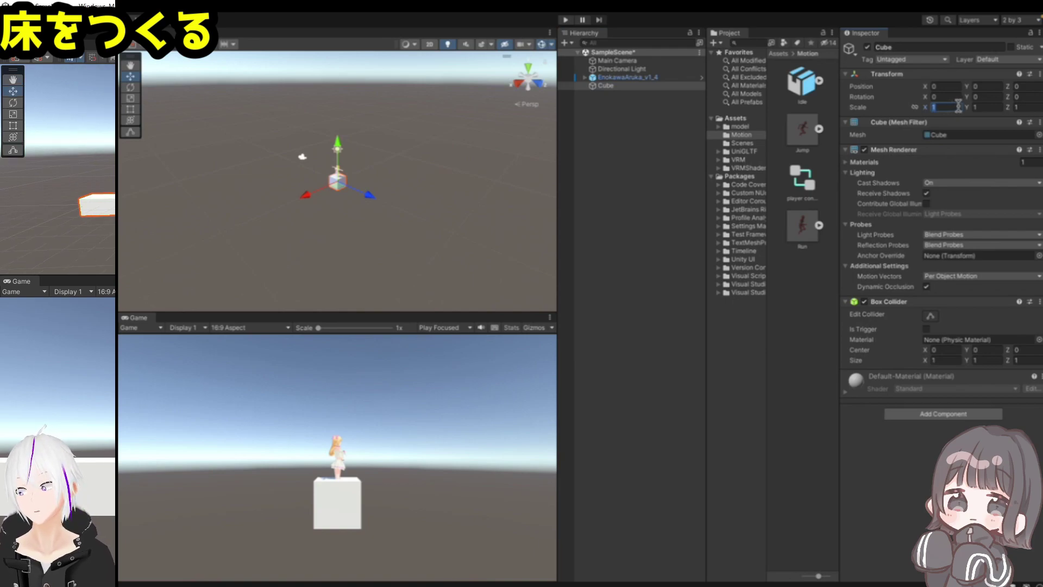
text(20)
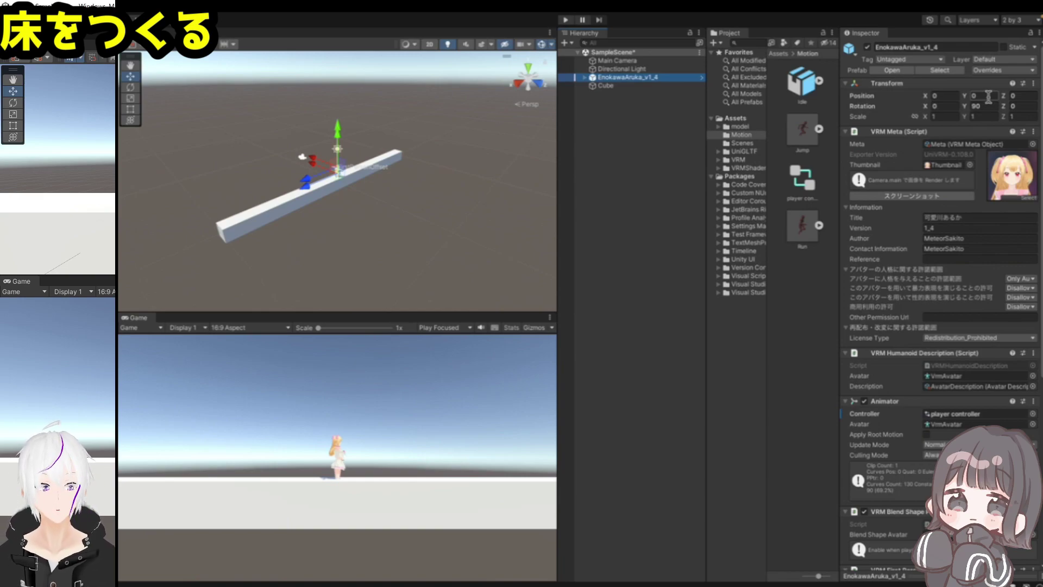
click(988, 97)
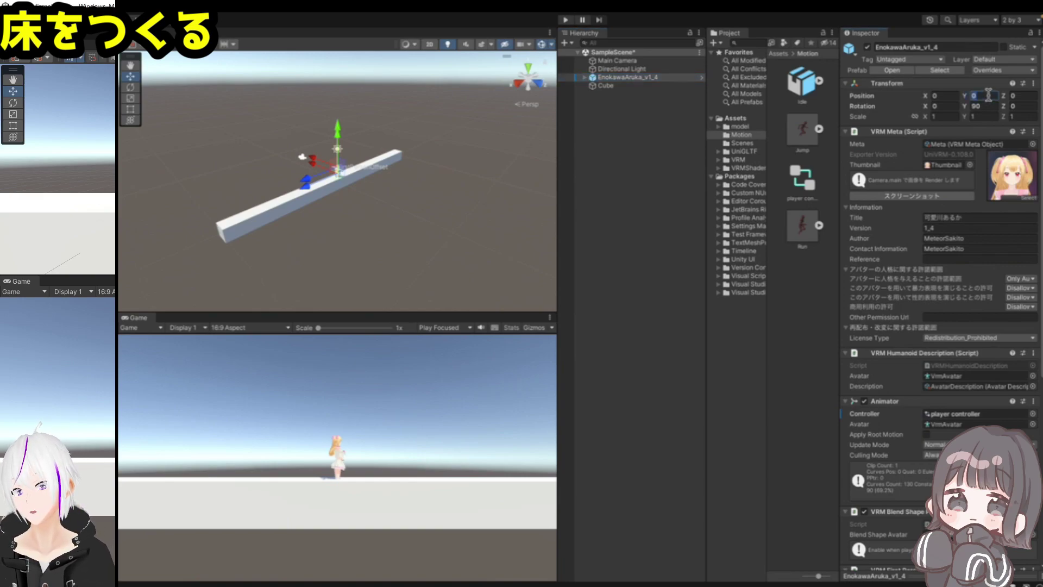
text(0.5)
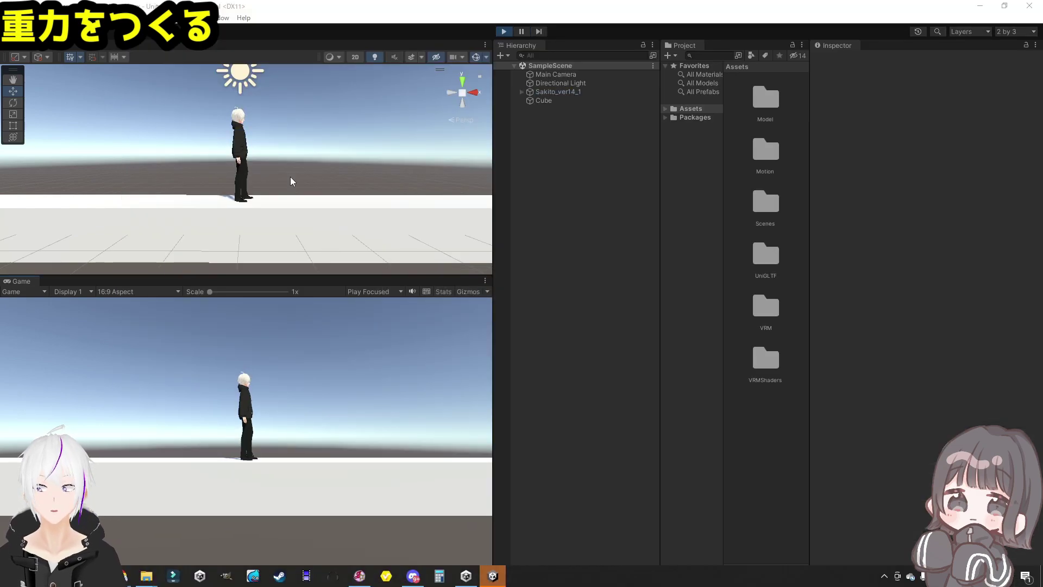
- Exit play mode, select the avatar, and scroll to its Animator and VRM components
mouse_move(292, 151)
right_down()
mouse_move(243, 148)
mouse_move(337, 154)
mouse_move(279, 128)
mouse_move(163, 204)
mouse_move(235, 209)
mouse_move(181, 214)
mouse_move(211, 218)
right_up()
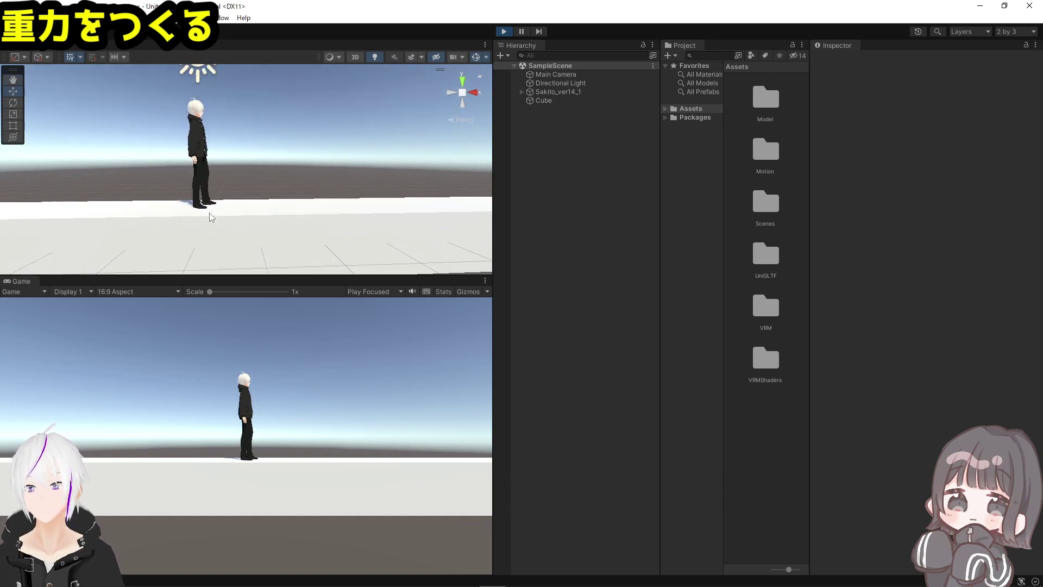
click(505, 33)
click(562, 91)
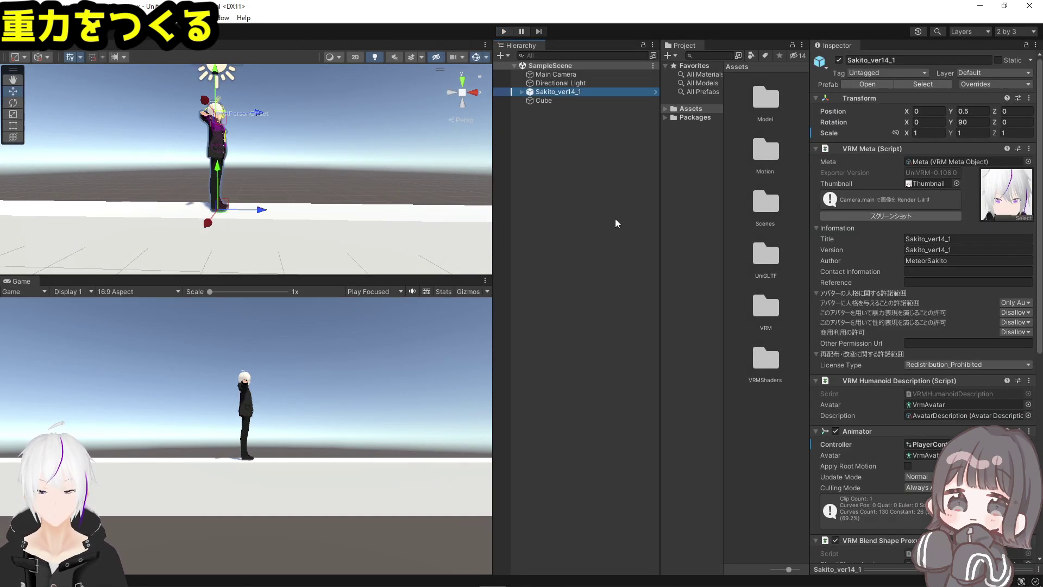
scroll(895, 302, down, 10)
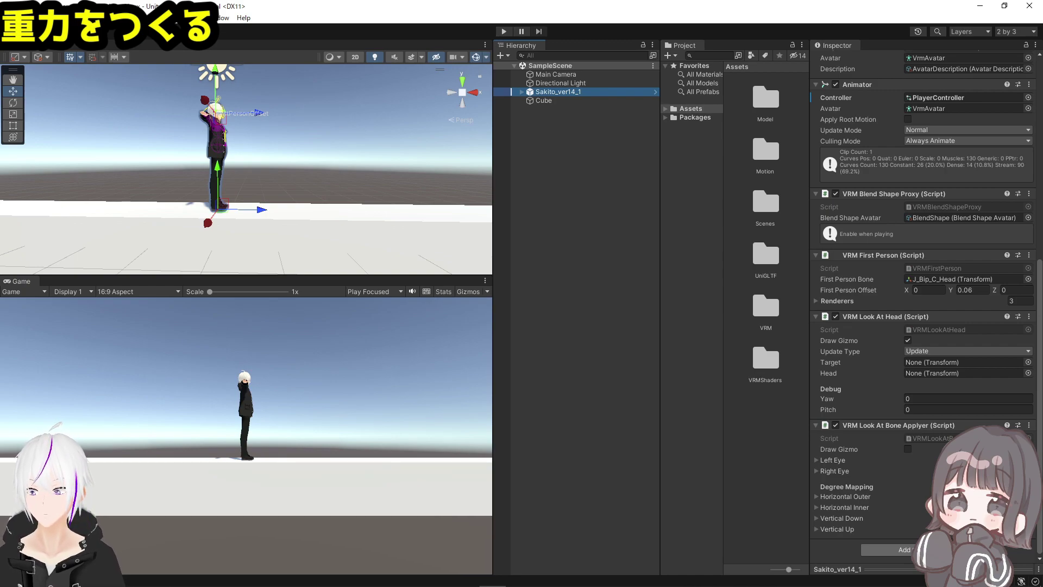
- Add a Physics > Rigidbody component to the avatar, then deselect it
click(904, 549)
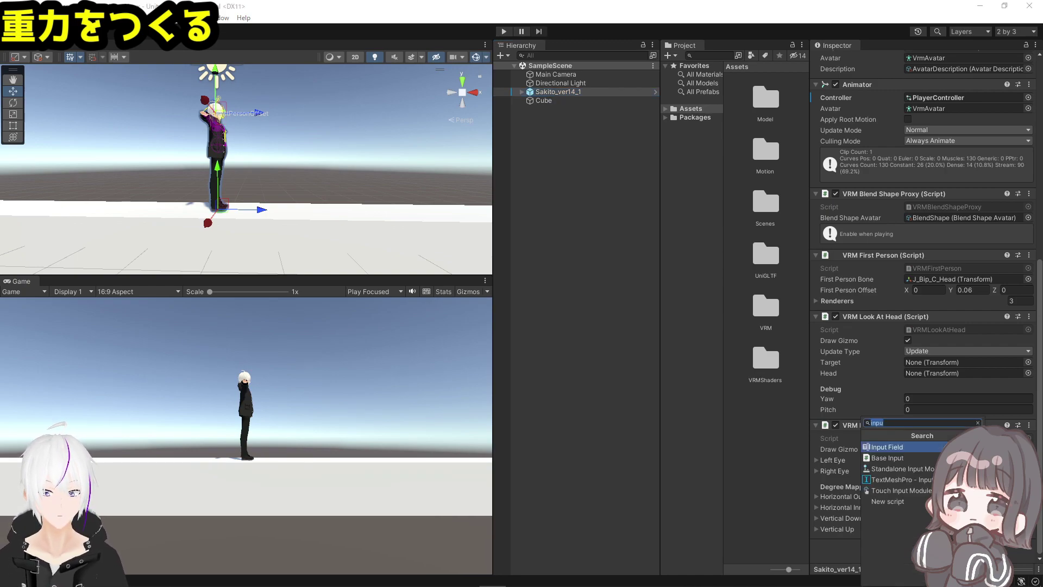
key(BackSpace)
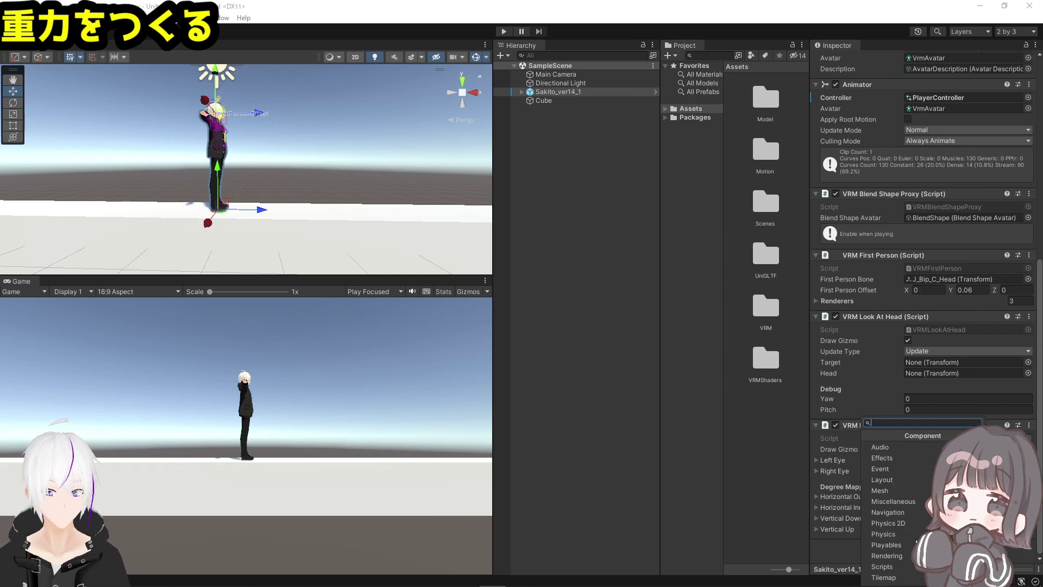
click(908, 536)
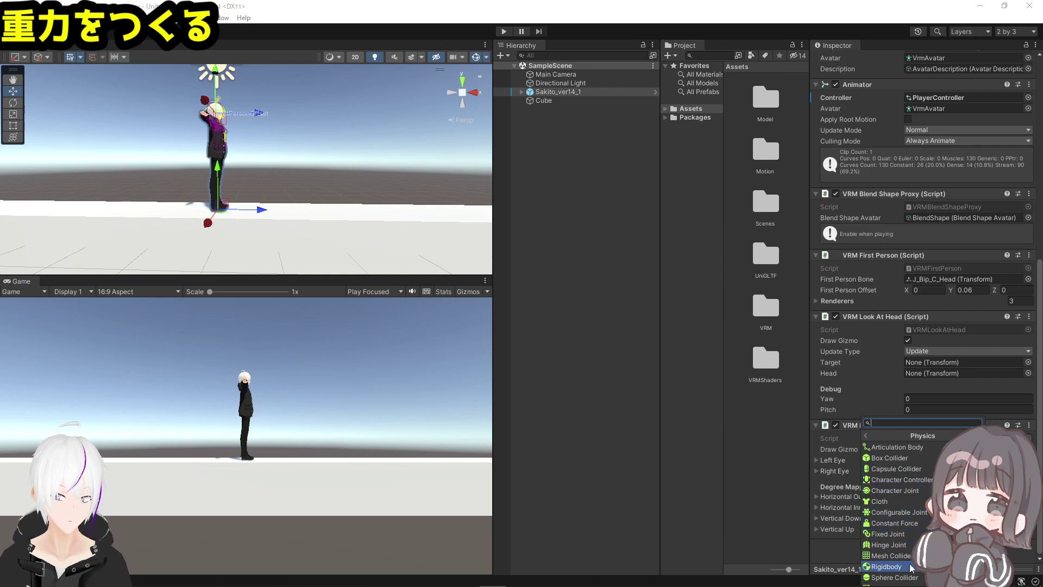
scroll(908, 565, down, 2)
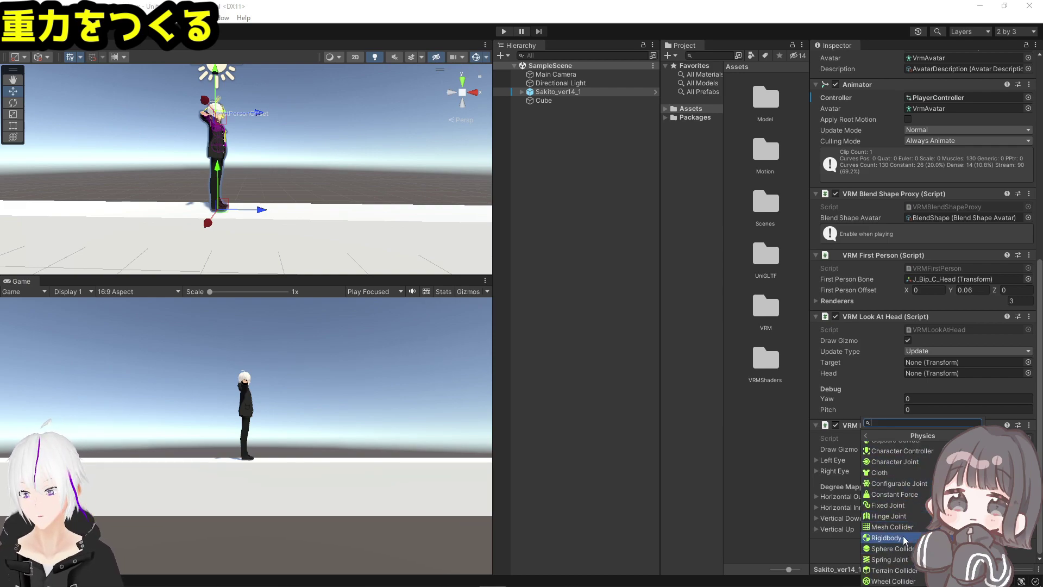
click(902, 536)
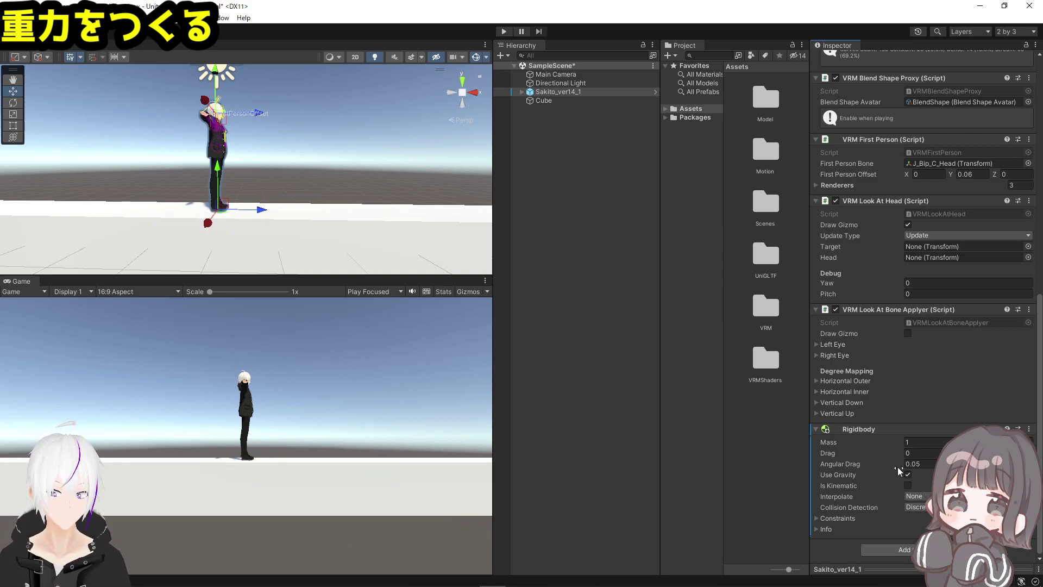
click(574, 113)
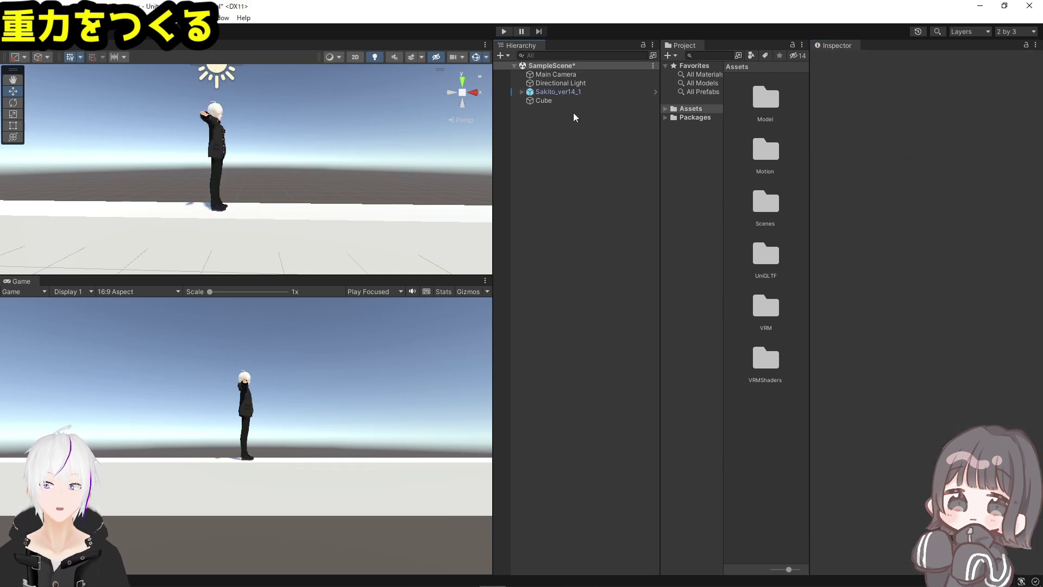
- Play-test the scene to watch the avatar fall under gravity, then stop Play mode
click(505, 32)
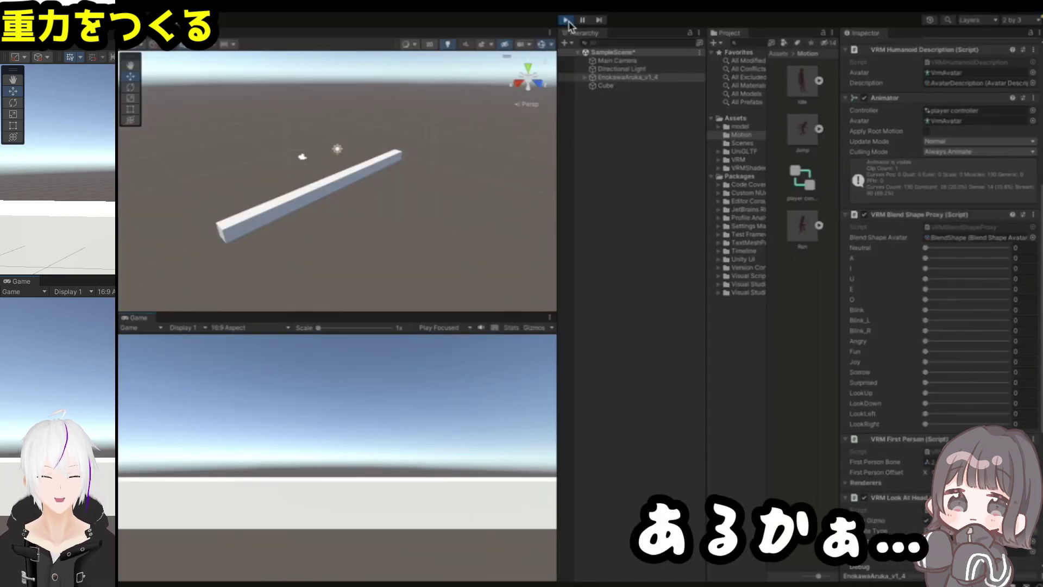
click(568, 21)
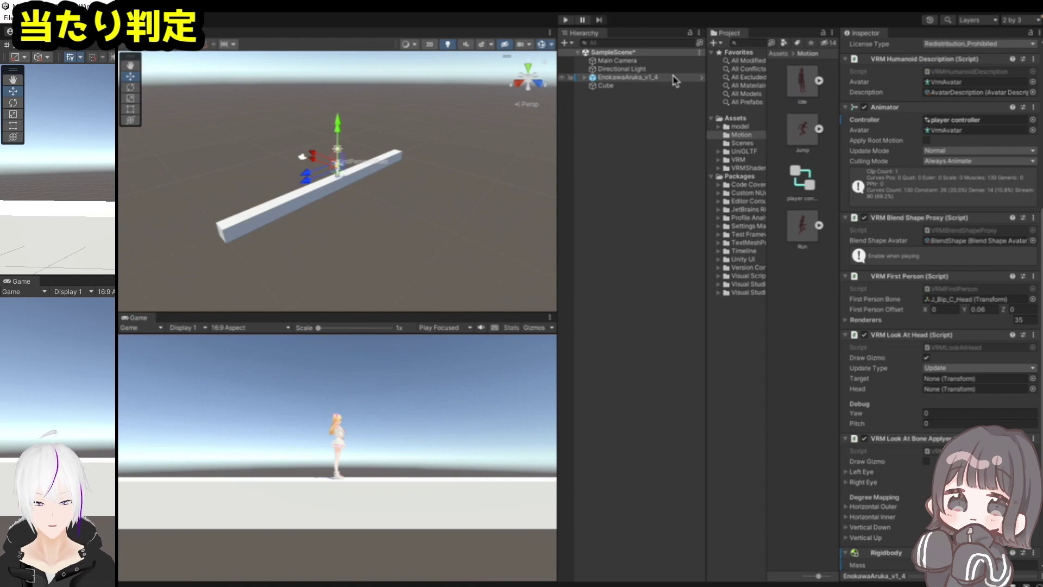
- Add a Capsule Collider from the Physics components to the avatar
scroll(940, 326, down, 5)
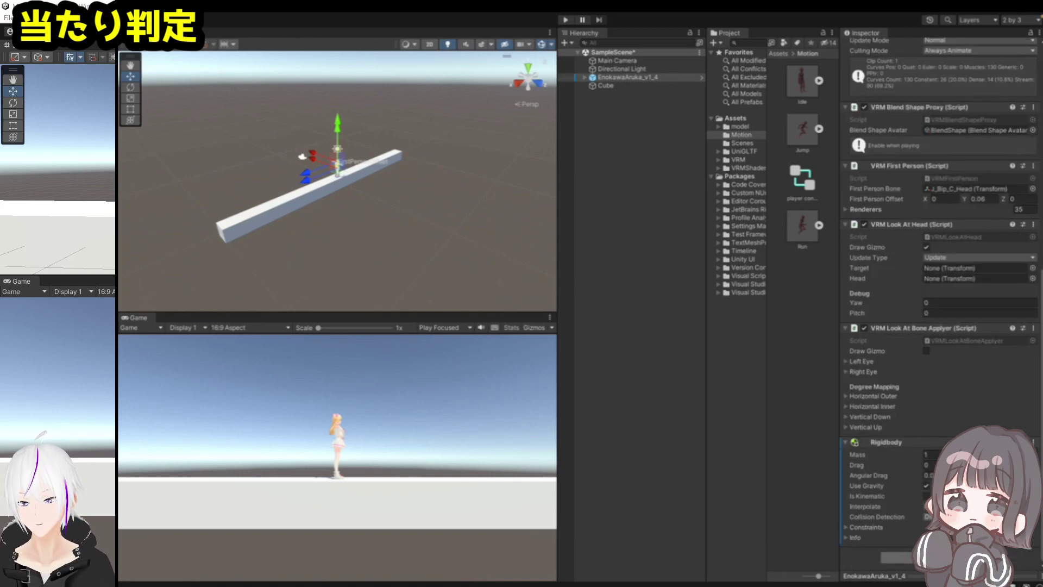
click(924, 562)
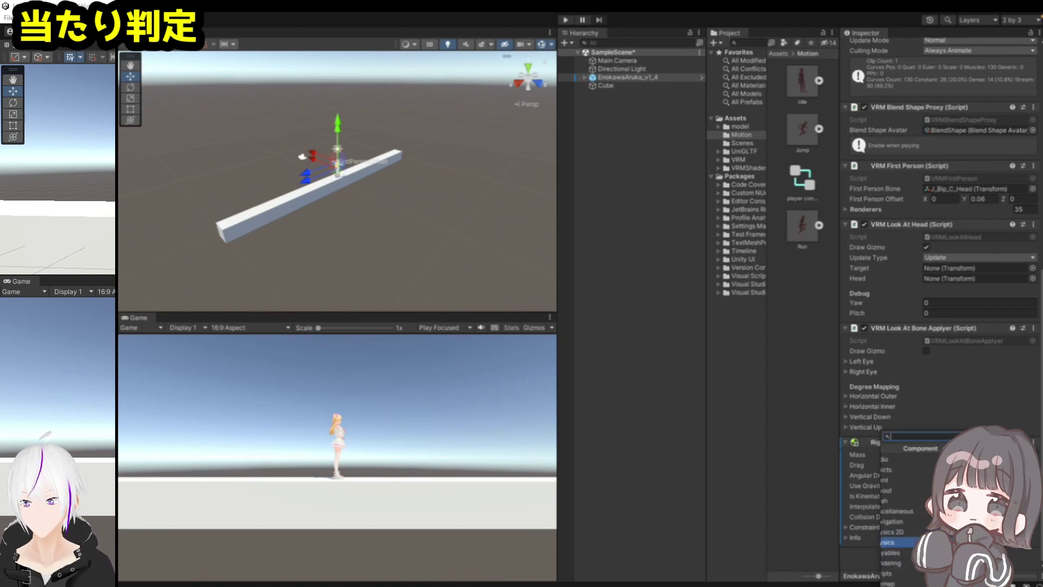
click(902, 542)
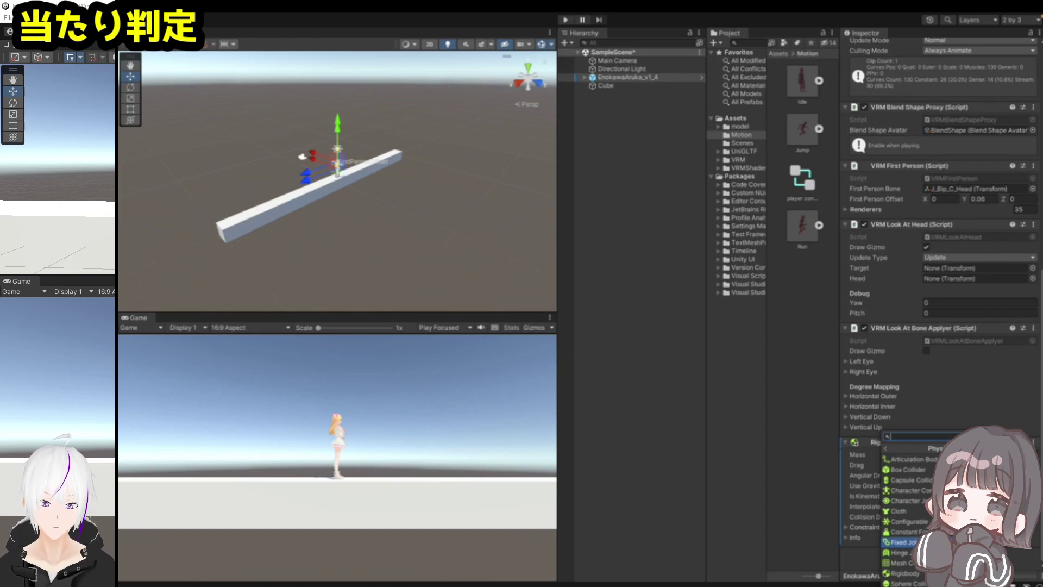
click(918, 479)
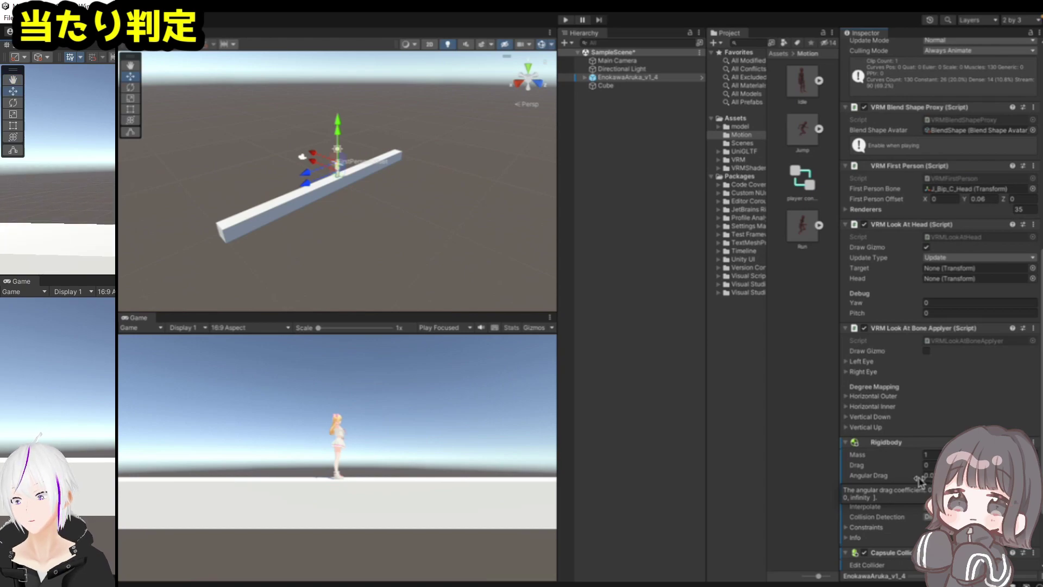
- Frame the avatar and resize the Capsule Collider's Height to fit around her
key(f)
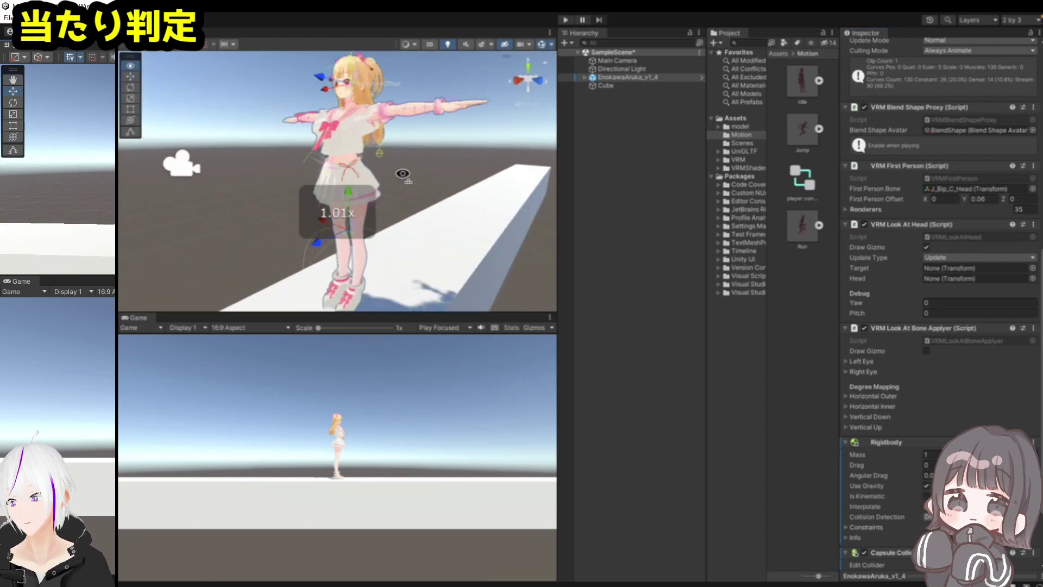
scroll(405, 172, up, 5)
scroll(464, 174, down, 5)
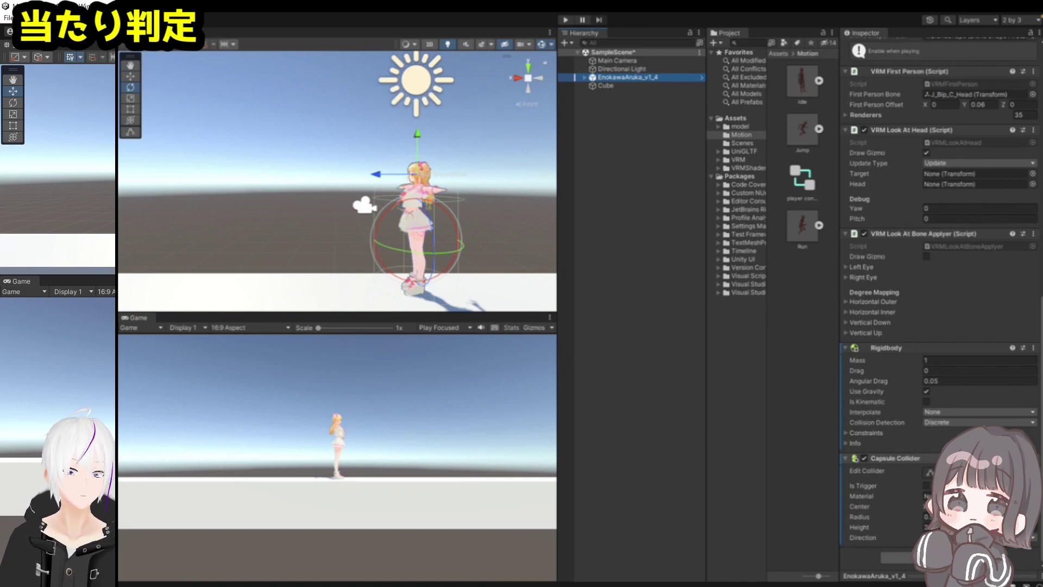
drag(860, 526, 880, 527)
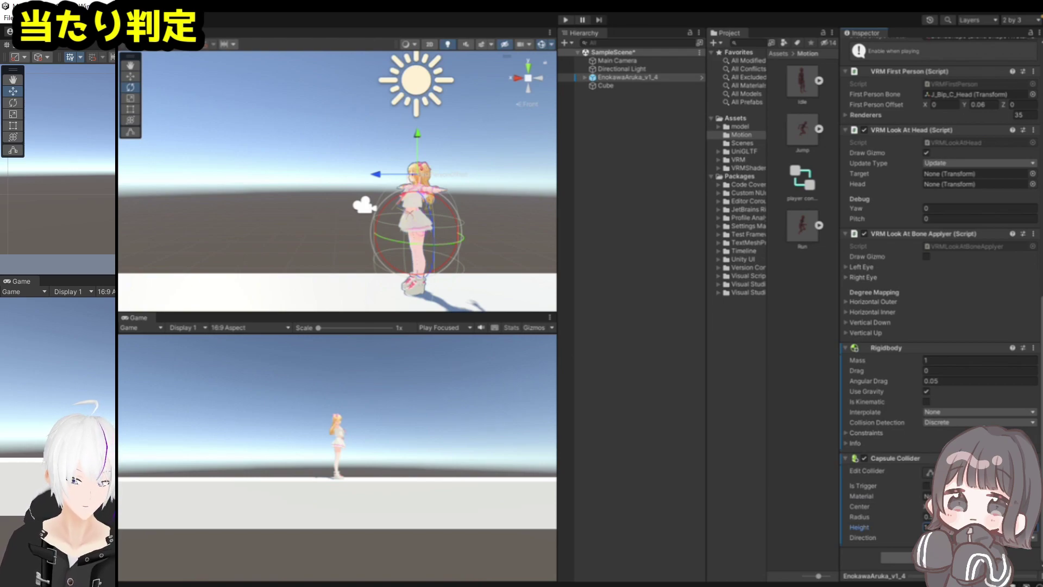
drag(880, 527, 869, 526)
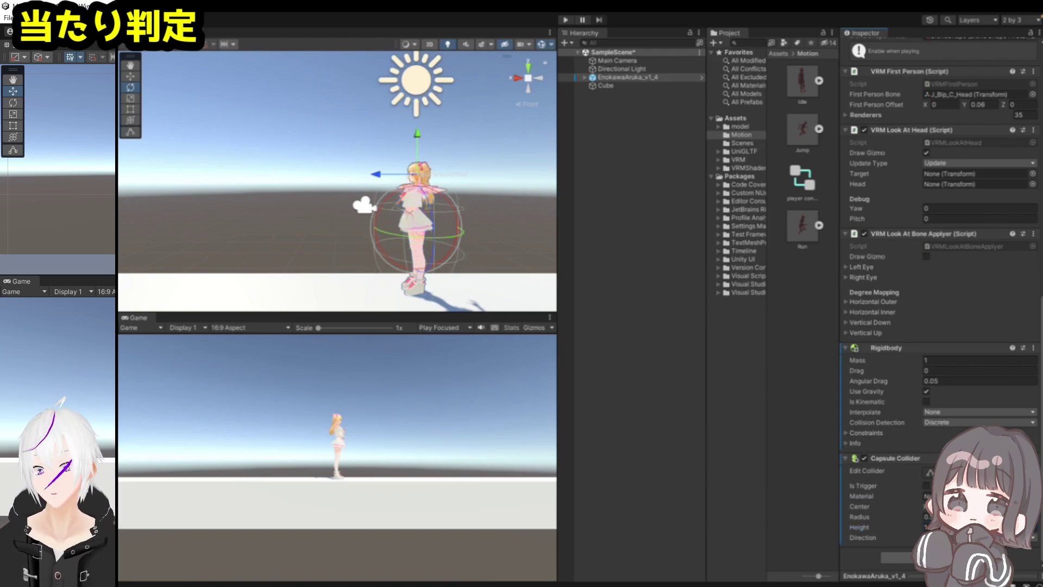
mouse_move(54, 163)
alt+mouse_down()
mouse_move(65, 135)
mouse_move(57, 169)
alt+mouse_up()
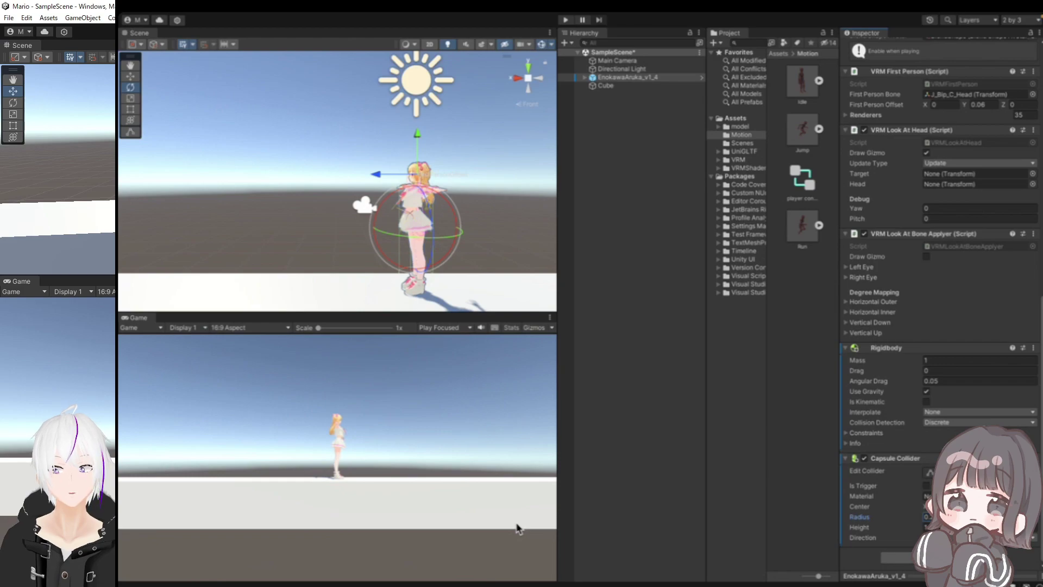
- Play the scene to confirm the collider keeps the avatar standing on the cube floor
click(566, 20)
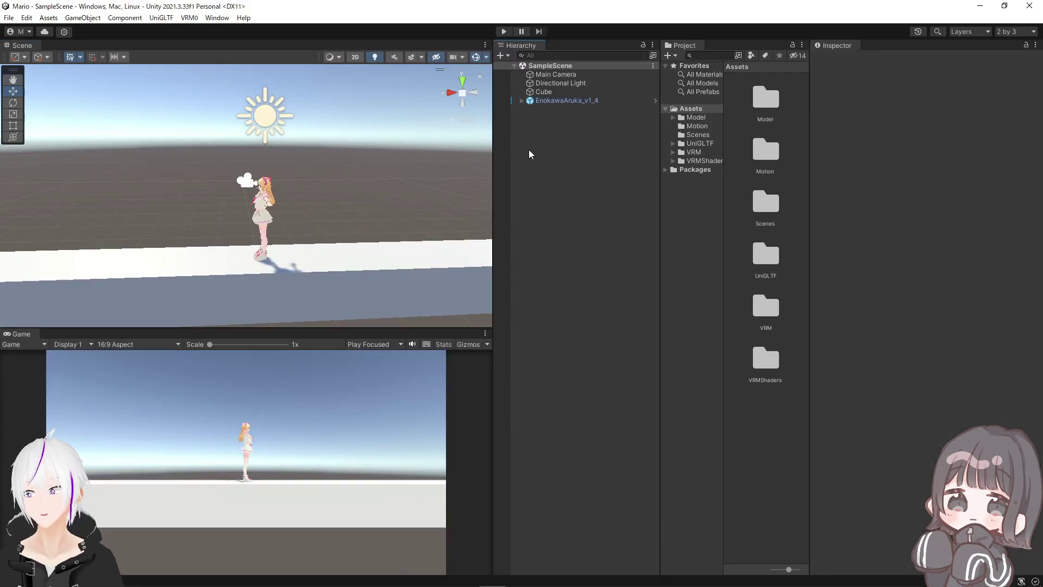
- Create a Sphere raised above the scene, give it a Rigidbody, and save
right_click(547, 144)
click(762, 282)
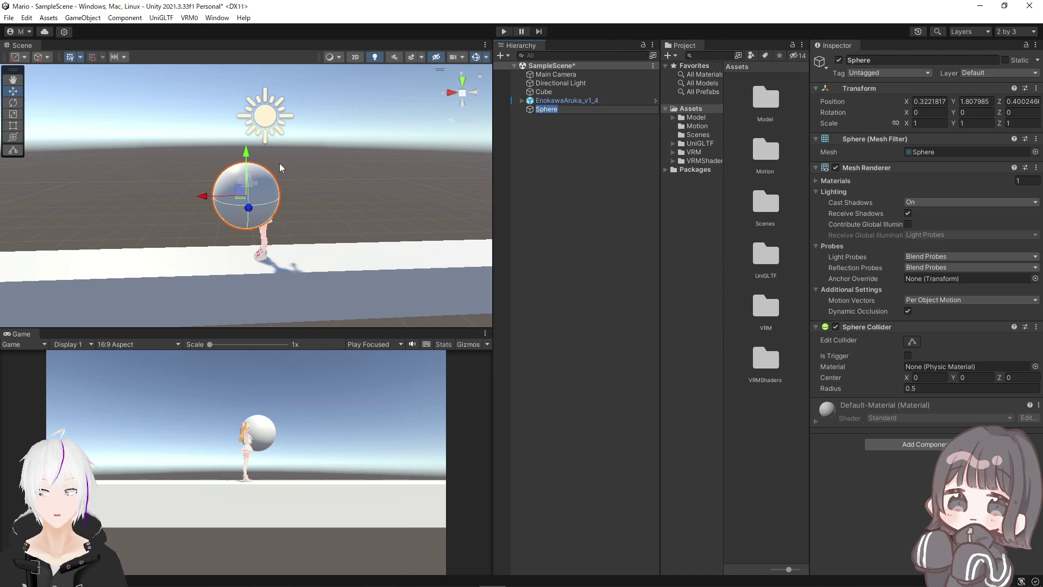
drag(246, 137, 247, 66)
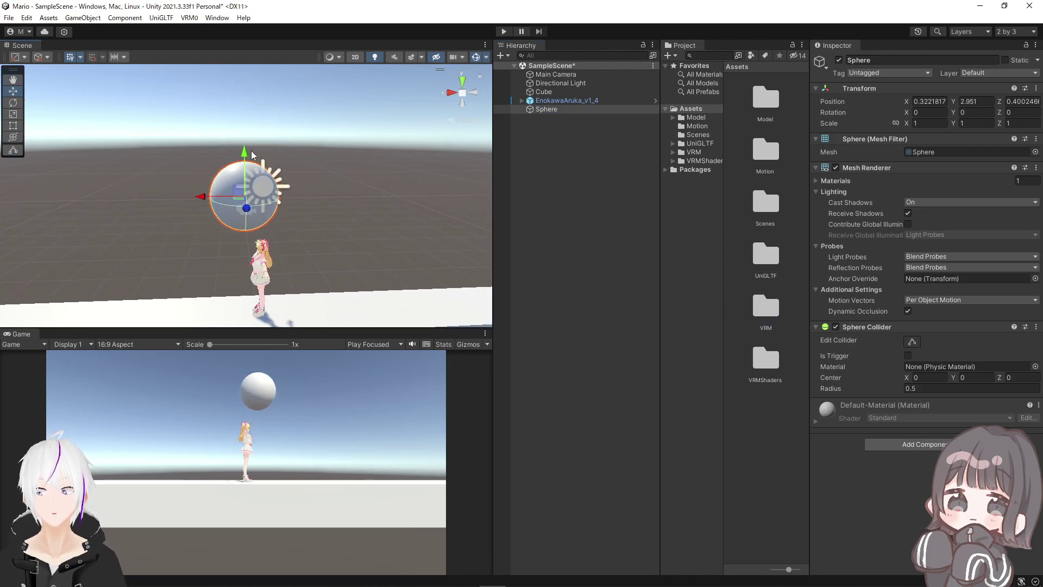
click(941, 445)
text(rigid)
key(Return)
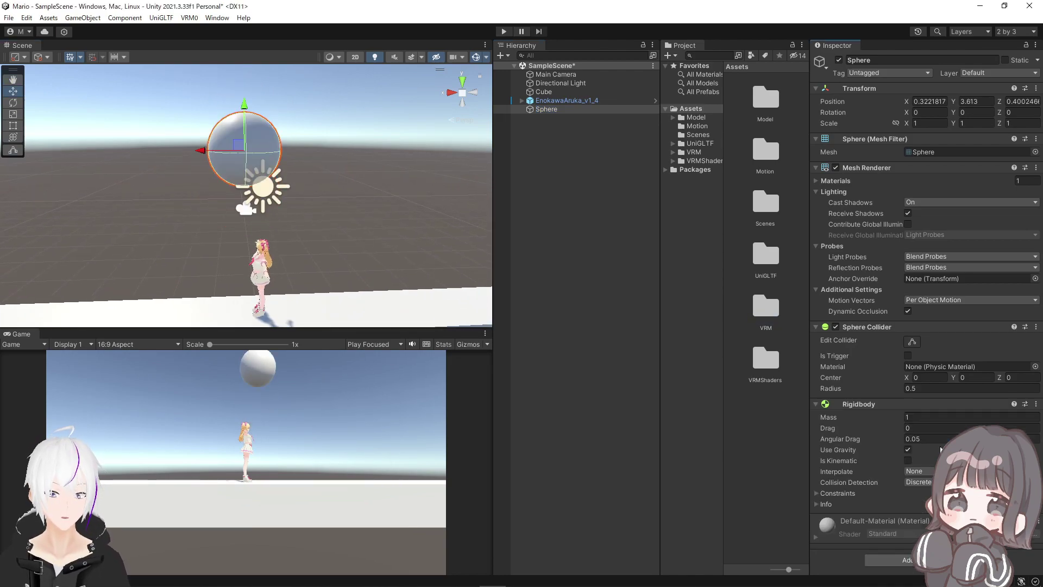
click(579, 183)
key(ctrl+s)
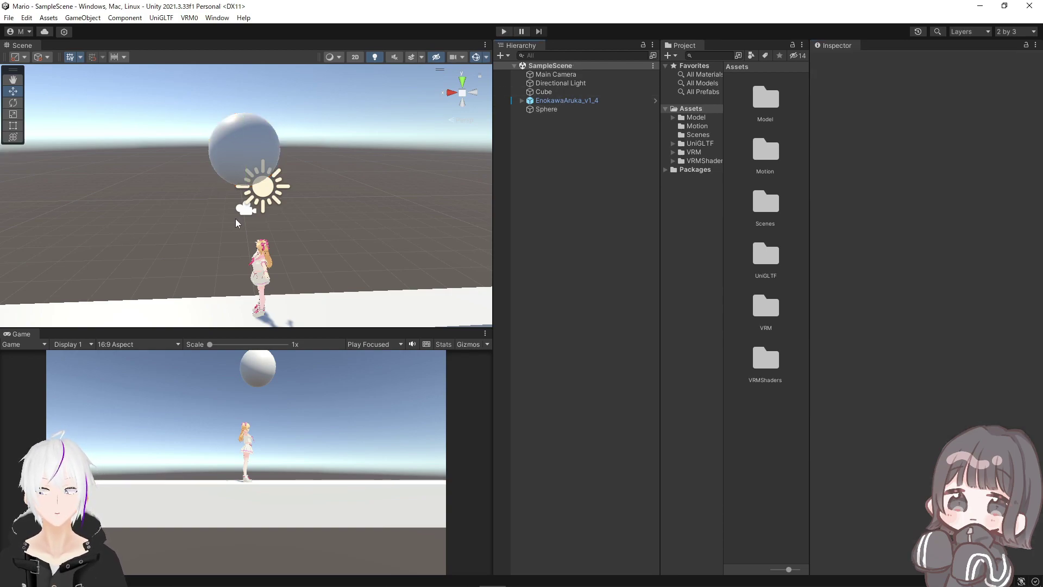
- Position the sphere directly above the avatar and play-test it dropping onto her
click(249, 136)
mouse_move(227, 164)
alt+mouse_down()
mouse_move(241, 133)
mouse_move(208, 163)
mouse_move(218, 168)
mouse_move(234, 149)
alt+mouse_up()
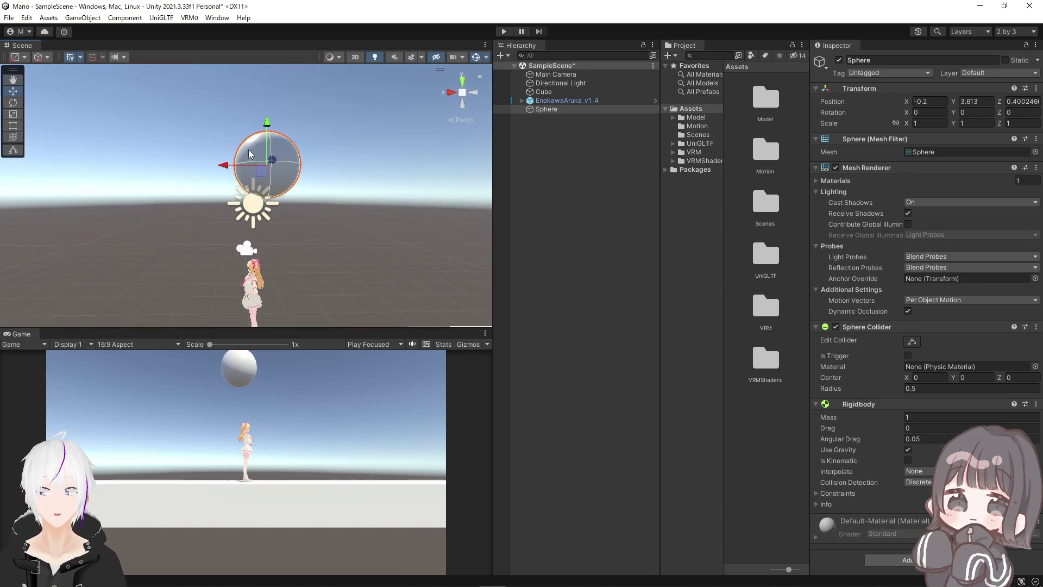
click(504, 31)
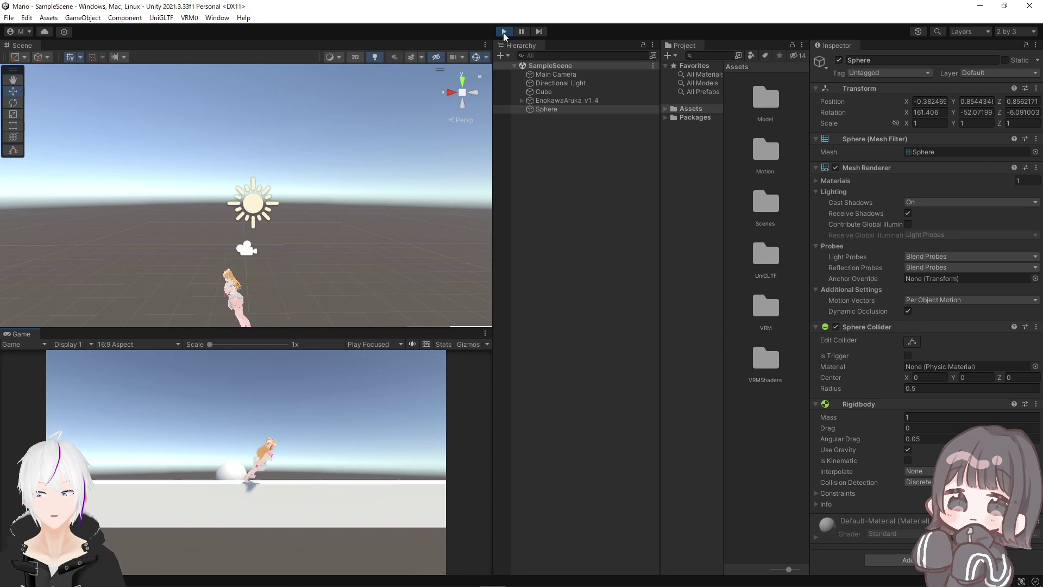
mouse_move(410, 195)
right_down()
mouse_move(406, 253)
mouse_move(413, 226)
right_up()
click(507, 31)
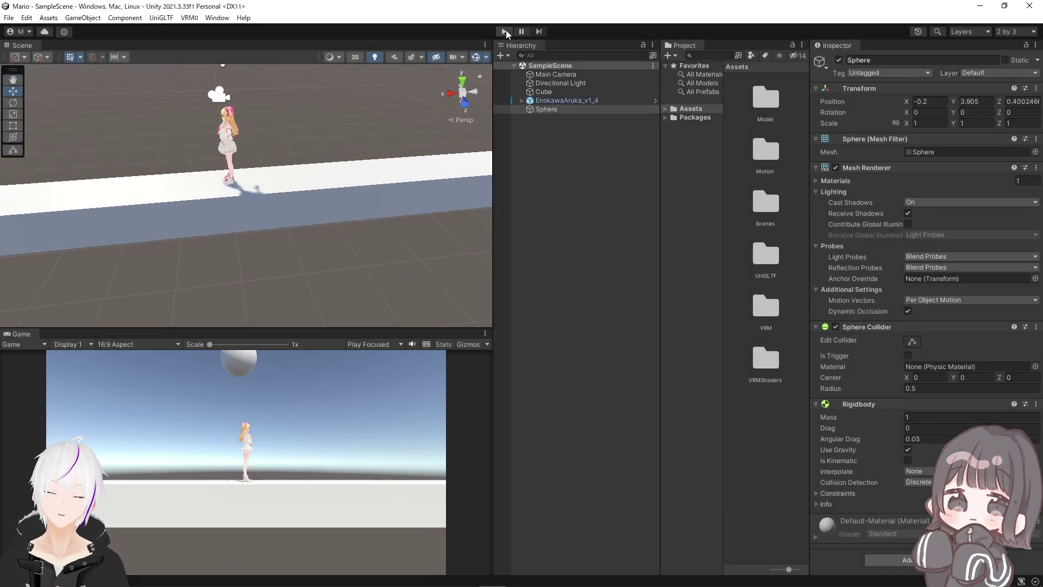
right_drag(361, 217, 348, 190)
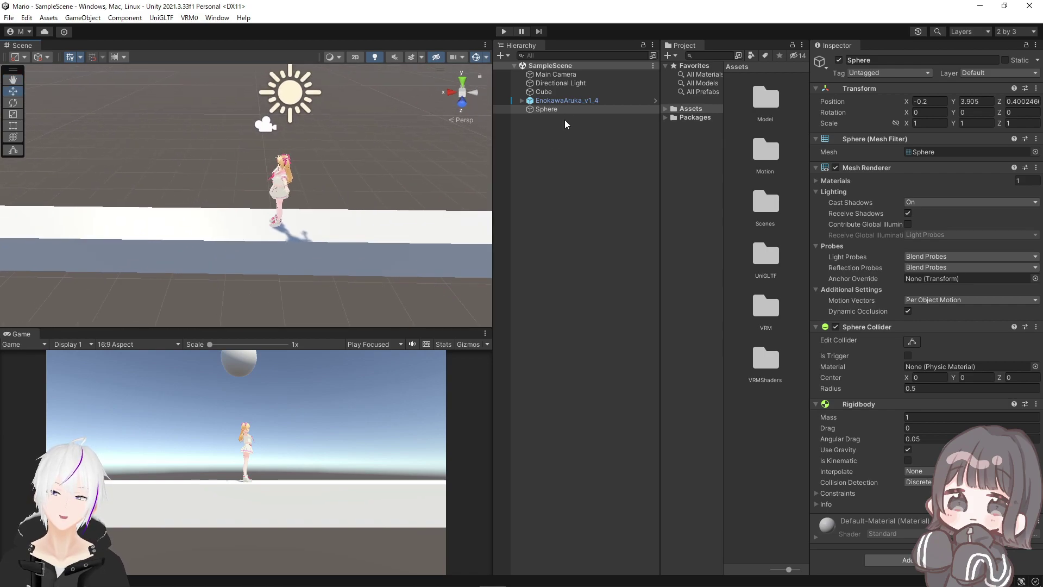
- Select the avatar and frame her in the Scene view
click(572, 101)
double_click(574, 109)
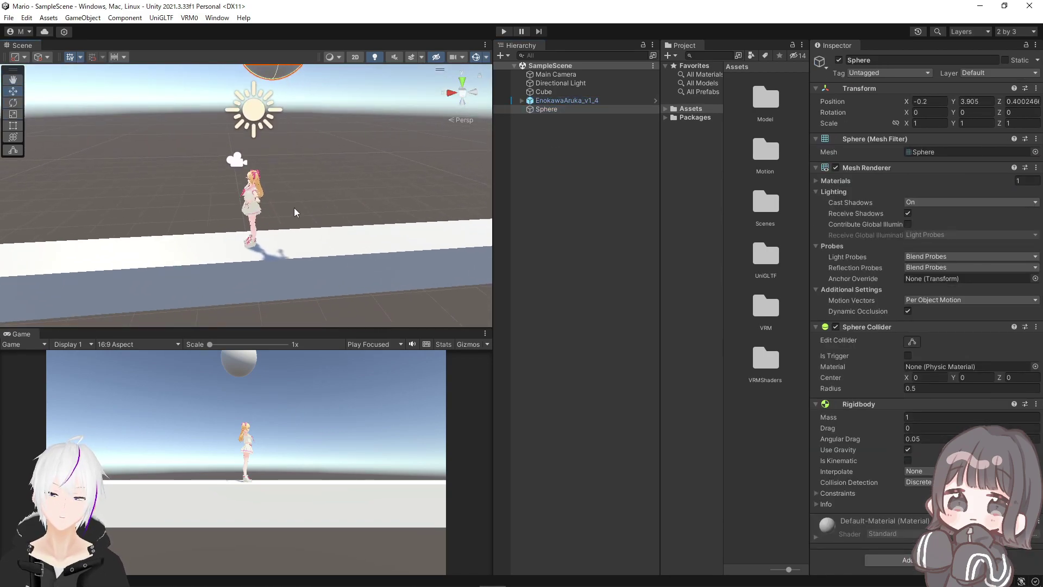
scroll(294, 212, up, 3)
click(244, 196)
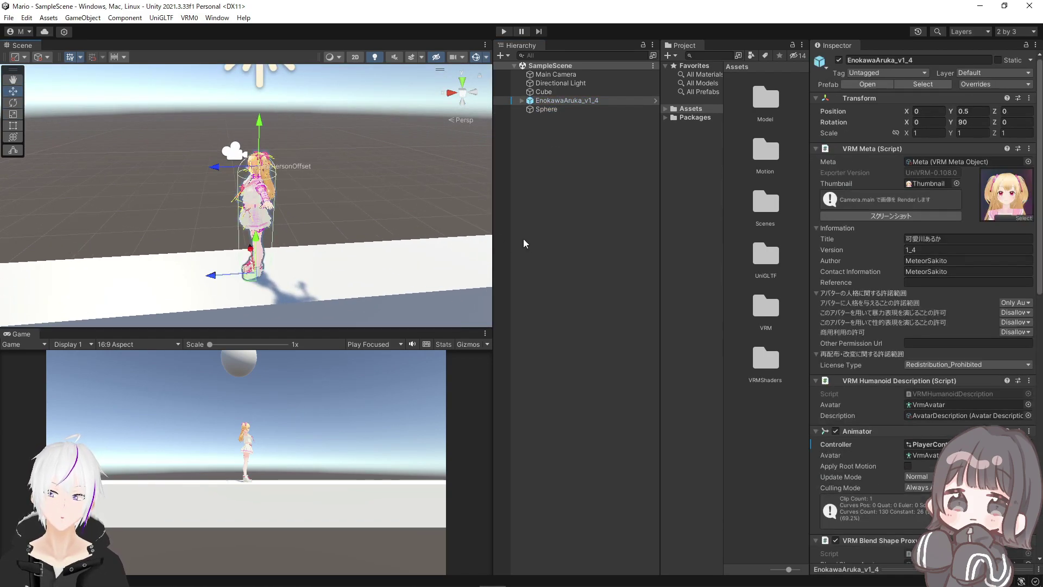
- Under the avatar's Rigidbody Constraints, tick Freeze Rotation X, Y and Z
scroll(862, 406, down, 5)
scroll(869, 407, down, 3)
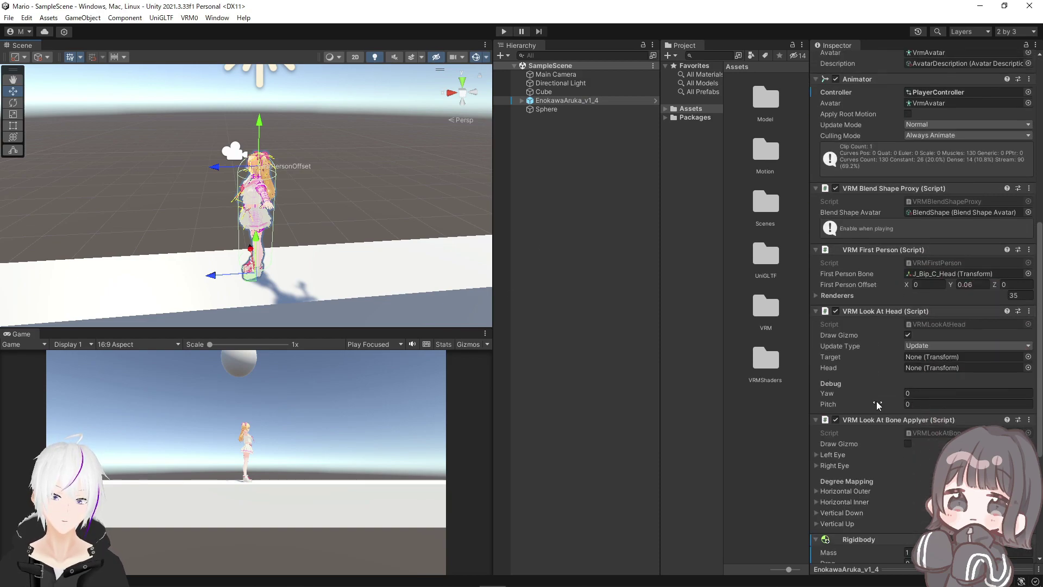
scroll(872, 406, down, 3)
scroll(878, 402, down, 3)
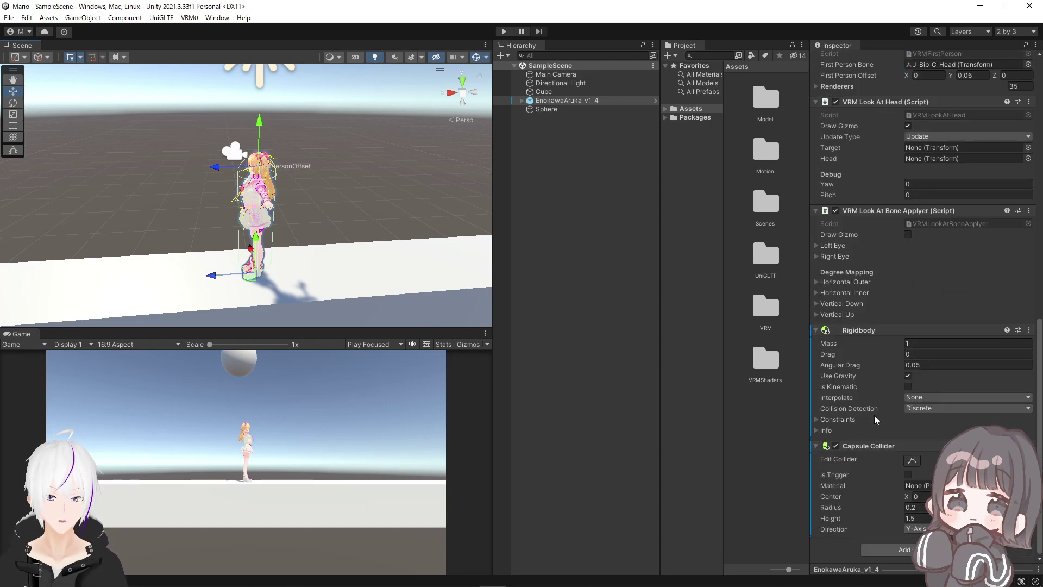
click(832, 421)
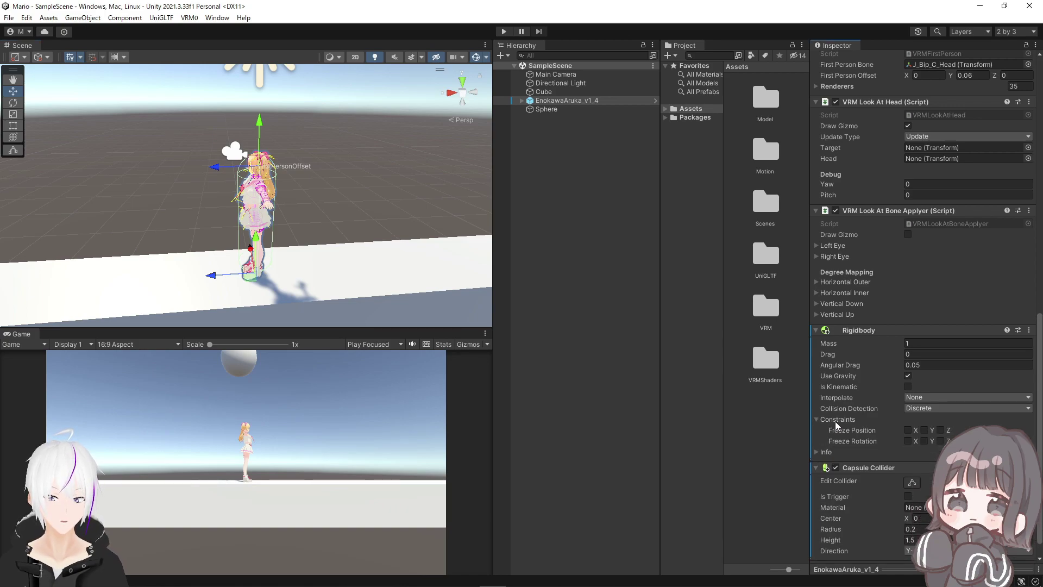
scroll(871, 404, down, 1)
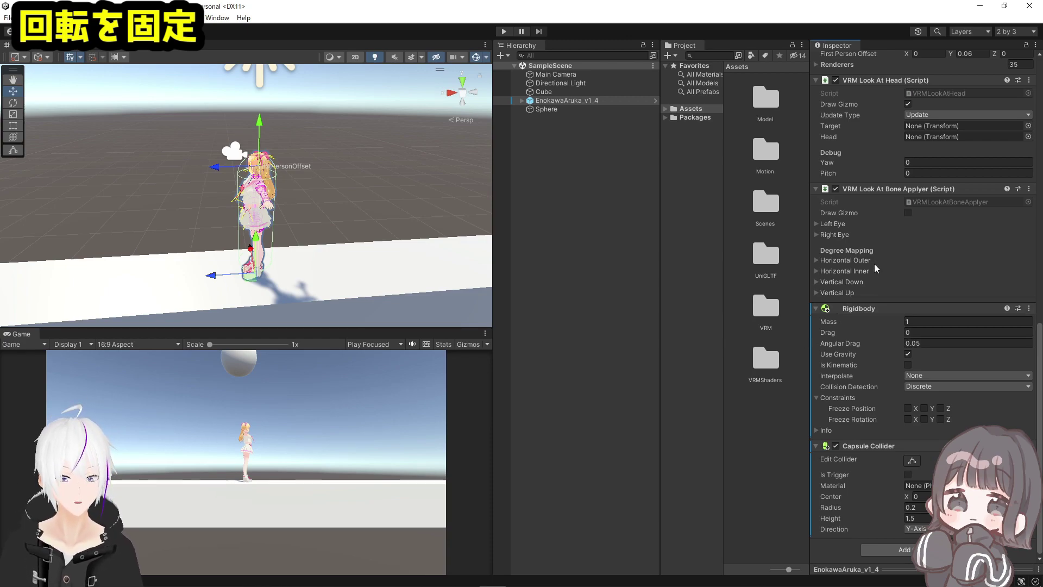
click(839, 399)
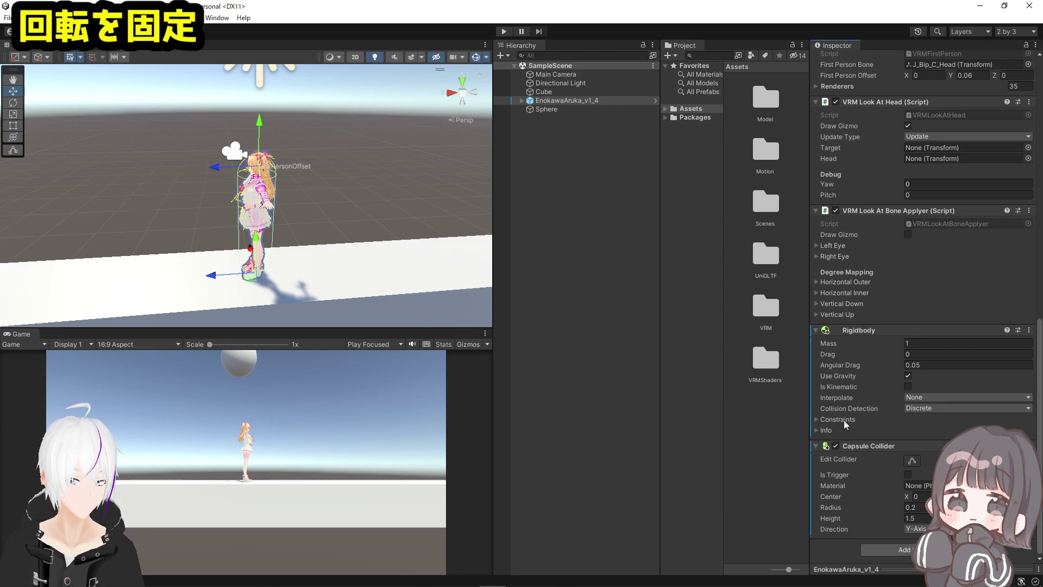
click(843, 420)
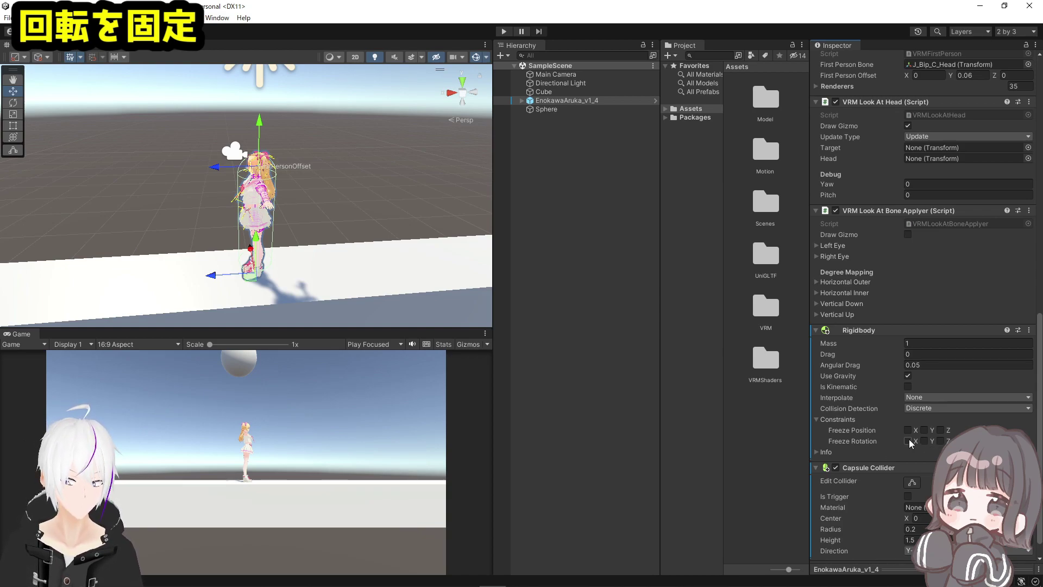
click(908, 441)
click(923, 441)
click(940, 441)
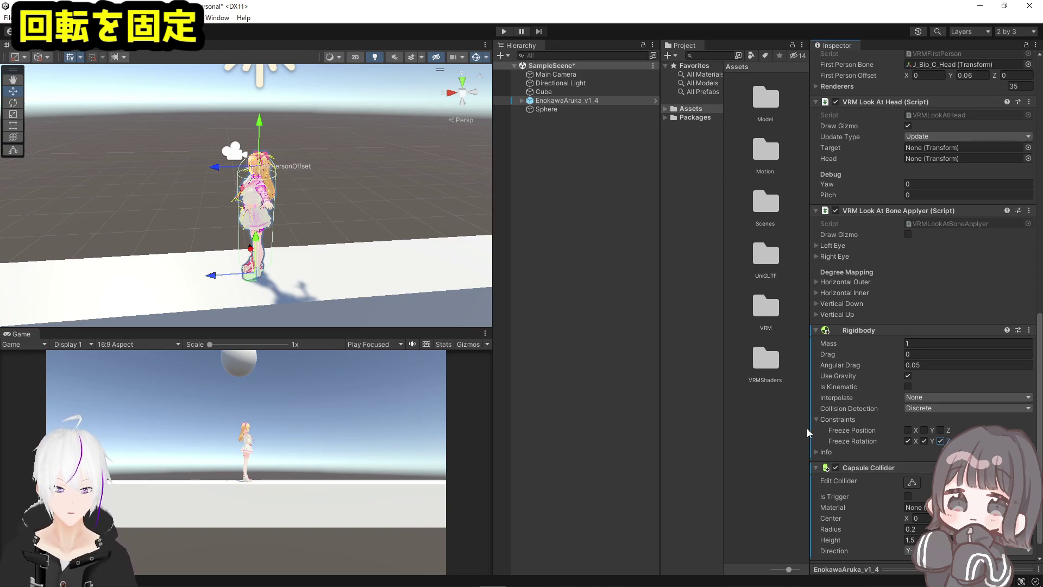
- Save the scene and play-test the avatar with frozen rotation
click(571, 243)
key(ctrl+s)
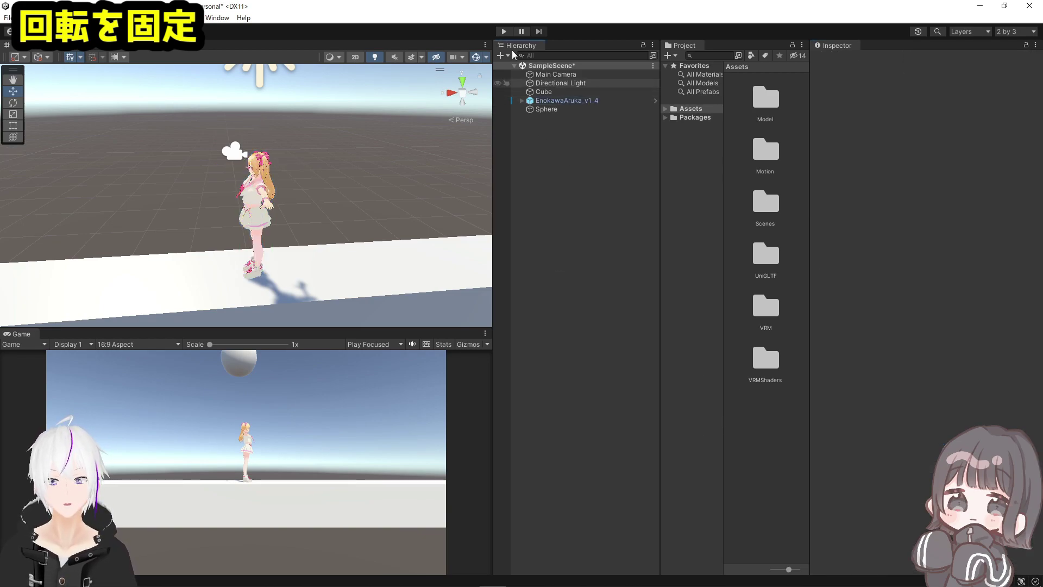
alt+drag(434, 179, 366, 188)
click(503, 31)
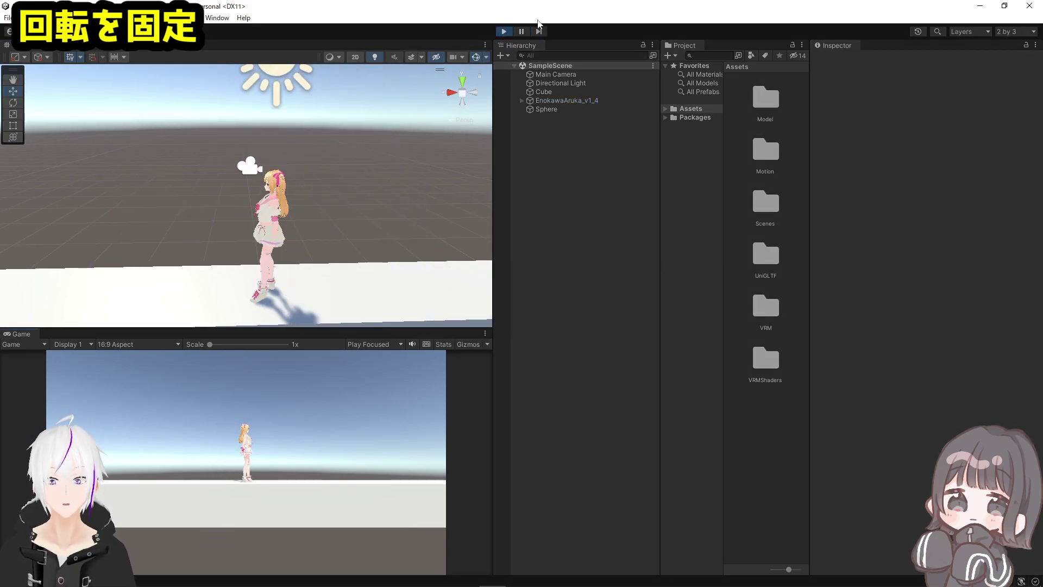
click(507, 32)
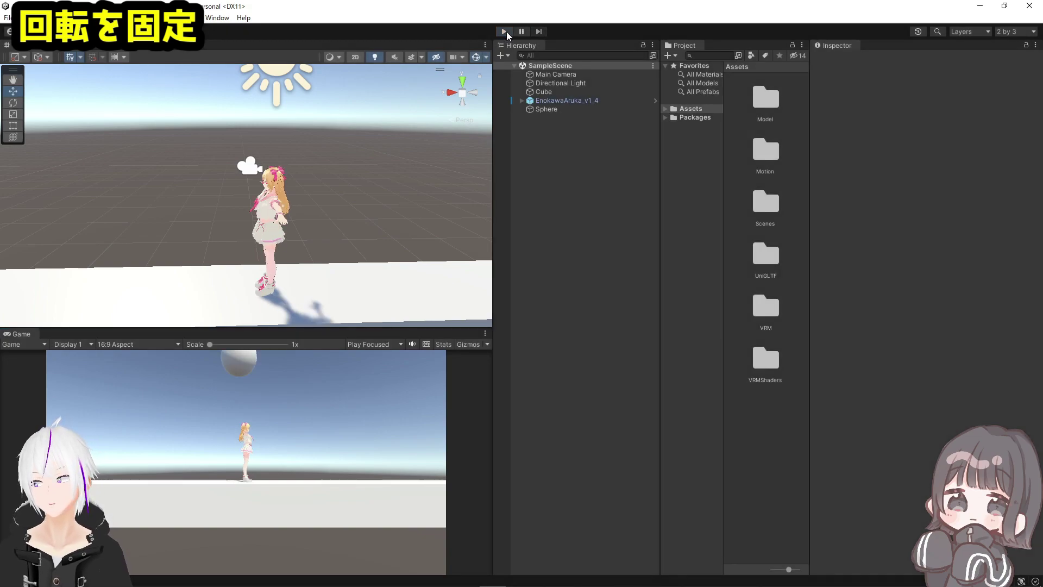
- Delete the Sphere from the scene and save
click(265, 227)
scroll(887, 376, down, 5)
scroll(884, 380, down, 5)
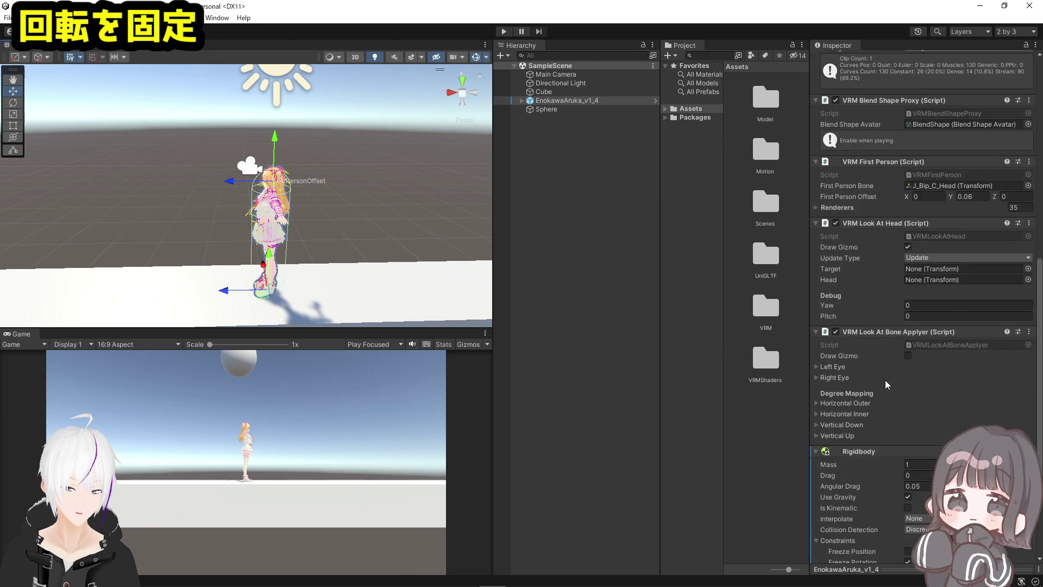
scroll(884, 380, down, 3)
click(573, 109)
key(Delete)
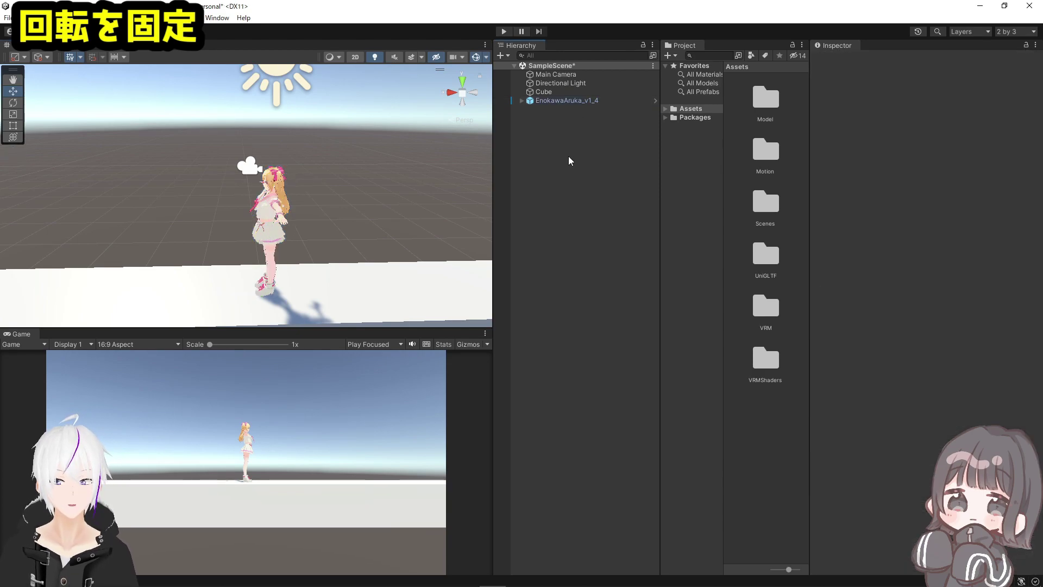
key(ctrl+s)
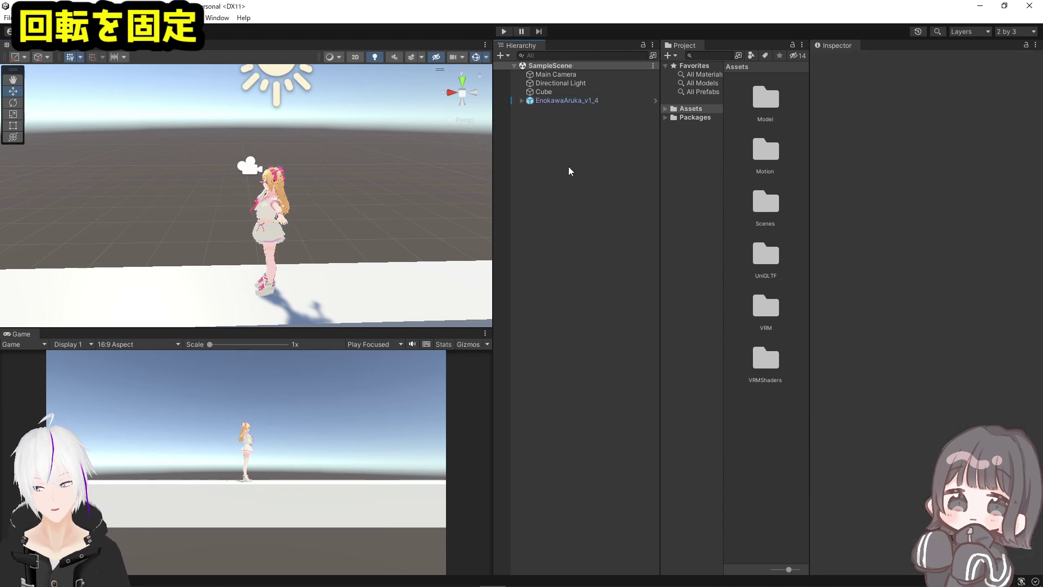